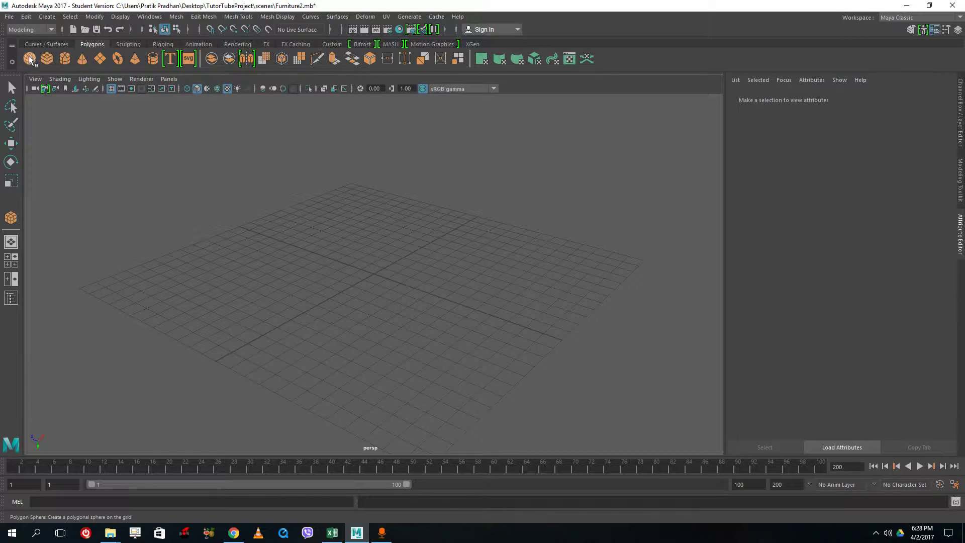
Create a polygon cube at the left corner of the perspective grid.
click(45, 58)
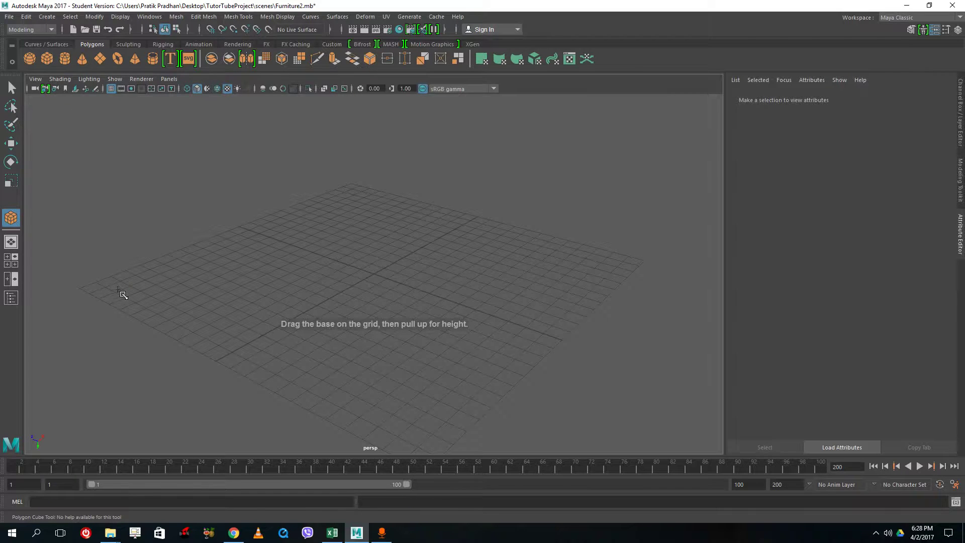
drag(118, 291, 151, 321)
click(131, 347)
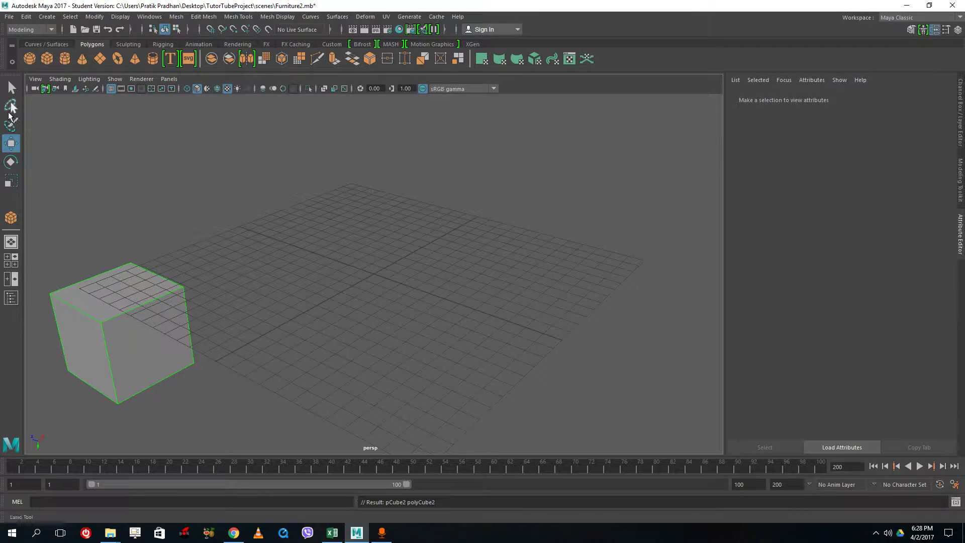
Raise the cube vertically so its base rests on the grid plane, checking it in the orthographic views.
scroll(144, 222, down, 4)
click(253, 316)
drag(254, 316, 250, 282)
key(space)
key(space)
key(space)
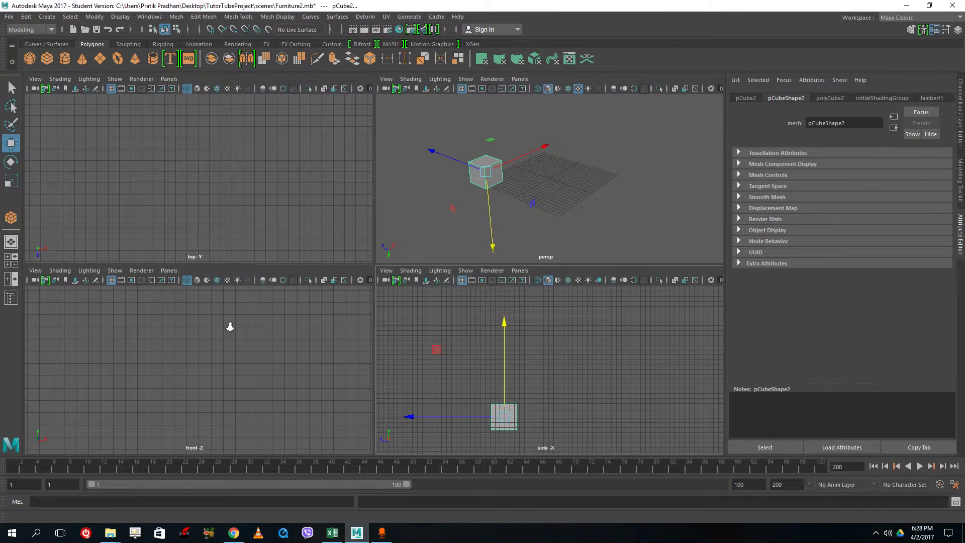
scroll(236, 347, down, 3)
key(space)
drag(283, 296, 293, 239)
key(space)
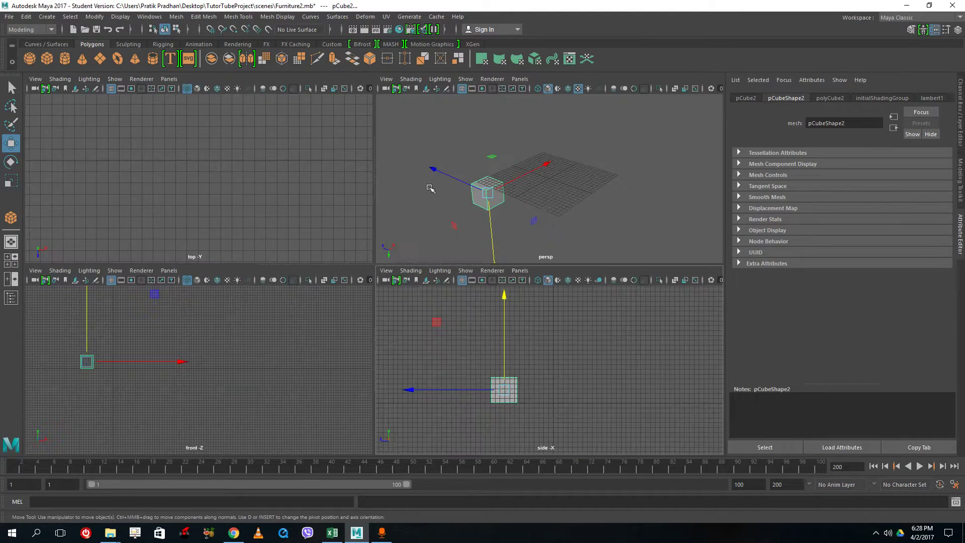
Set both the playback and animation end times to frame 48, test the playback and return to frame 1.
click(586, 201)
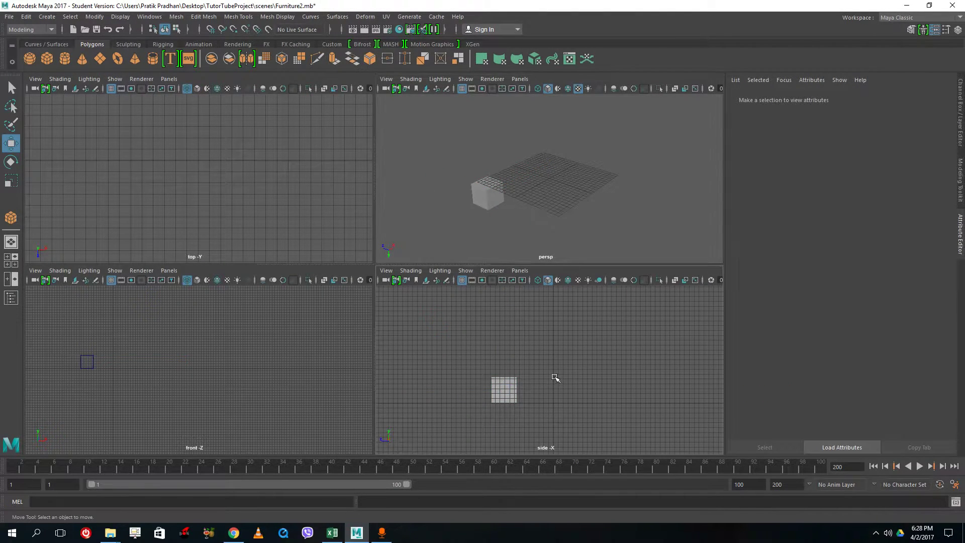
key(space)
alt+drag(541, 228, 411, 372)
scroll(331, 322, up, 3)
click(280, 325)
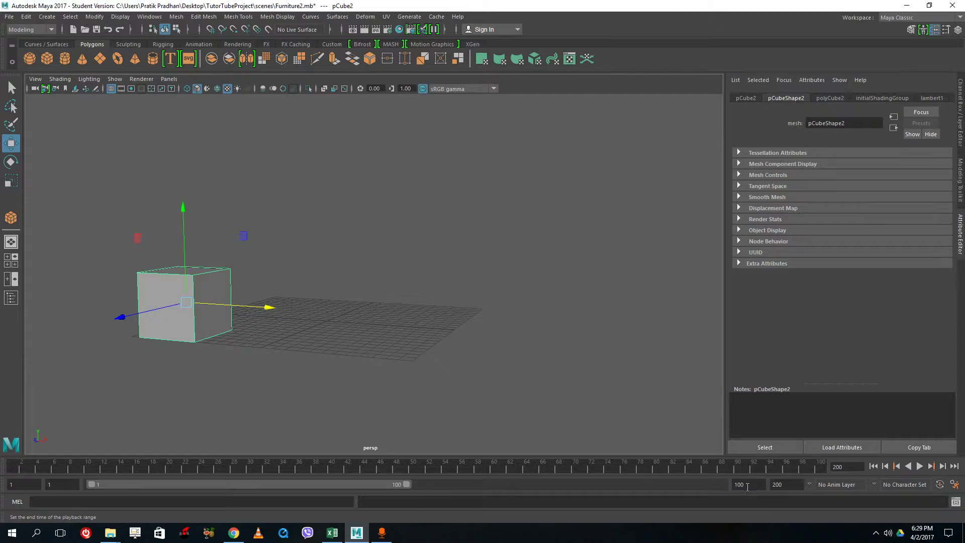
key(Tab)
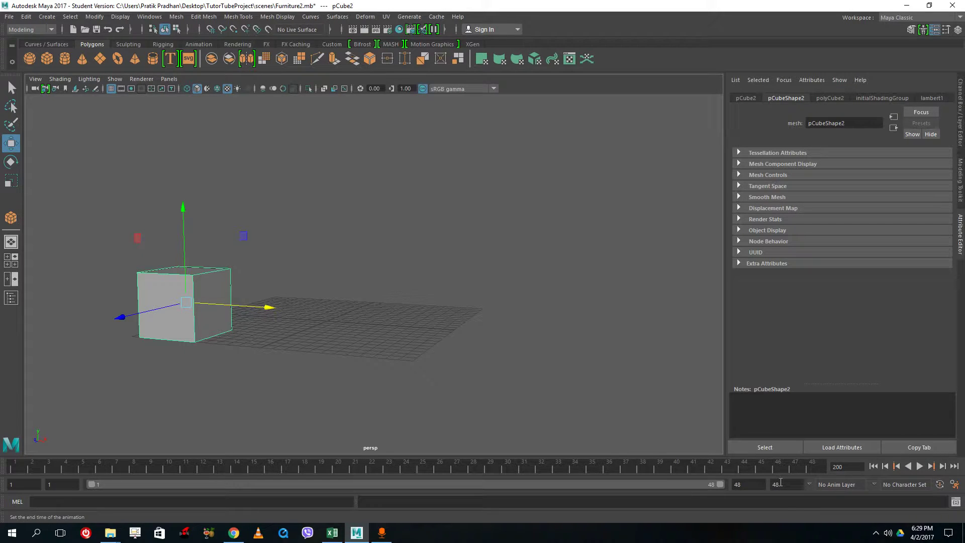
key(alt+v)
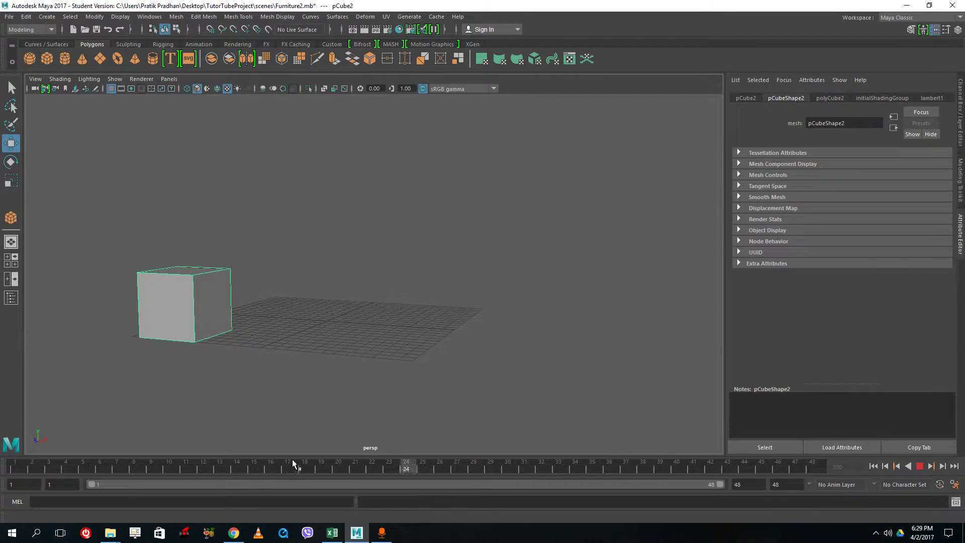
click(16, 466)
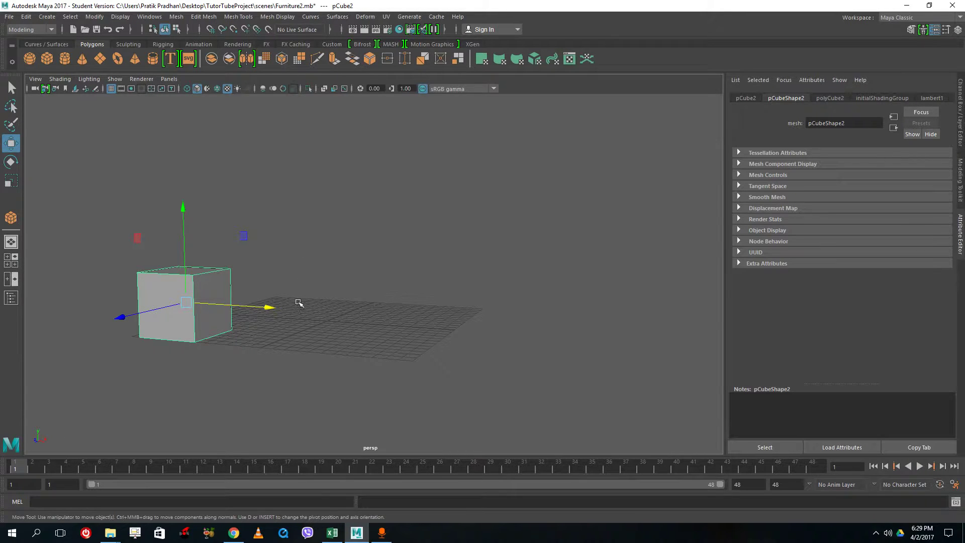
Key the cube at frame 1, key it moved along X across the grid at frame 48, and play the animation.
alt+drag(303, 273, 248, 326)
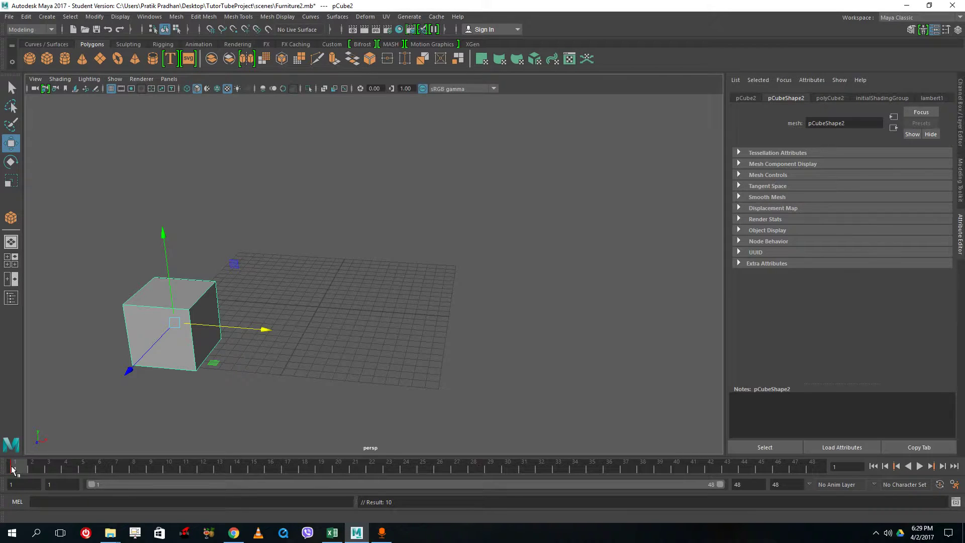
drag(35, 472, 811, 468)
drag(247, 329, 487, 385)
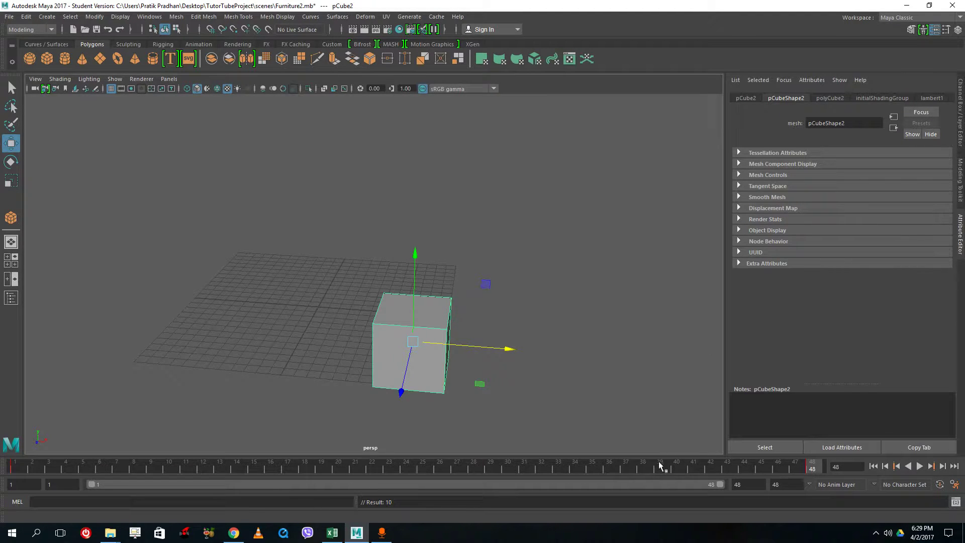
click(919, 467)
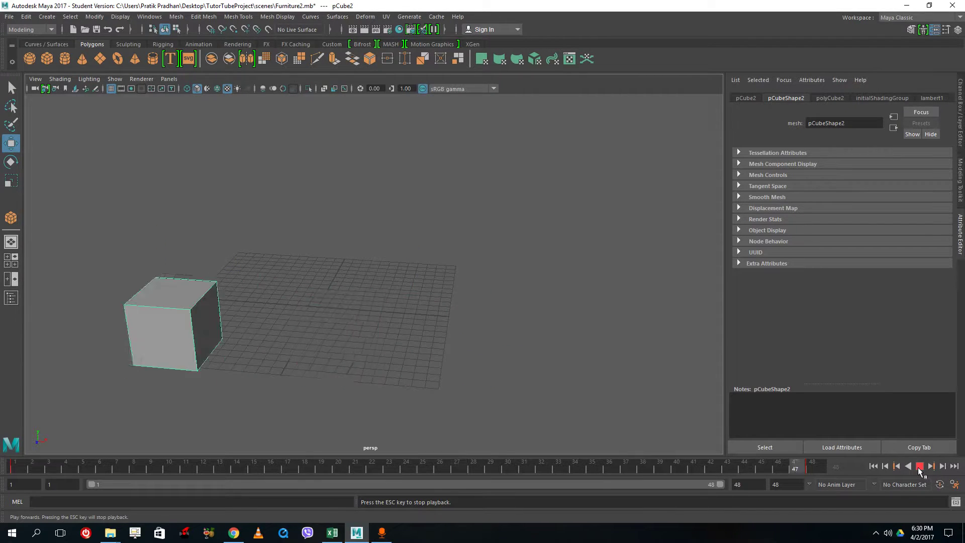
click(919, 466)
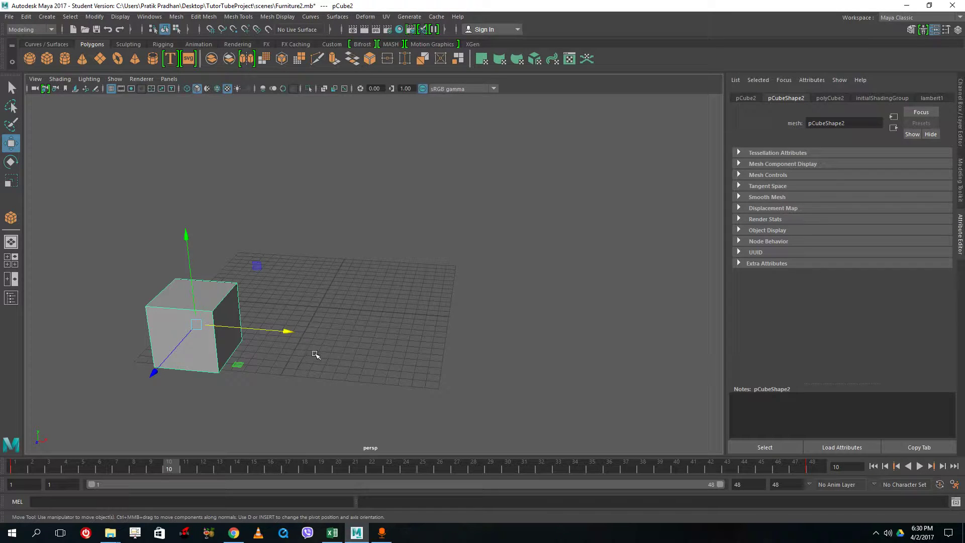
Set the Time Slider playback speed to Real-time [24 fps], save the preferences and preview the cube's animation.
click(953, 483)
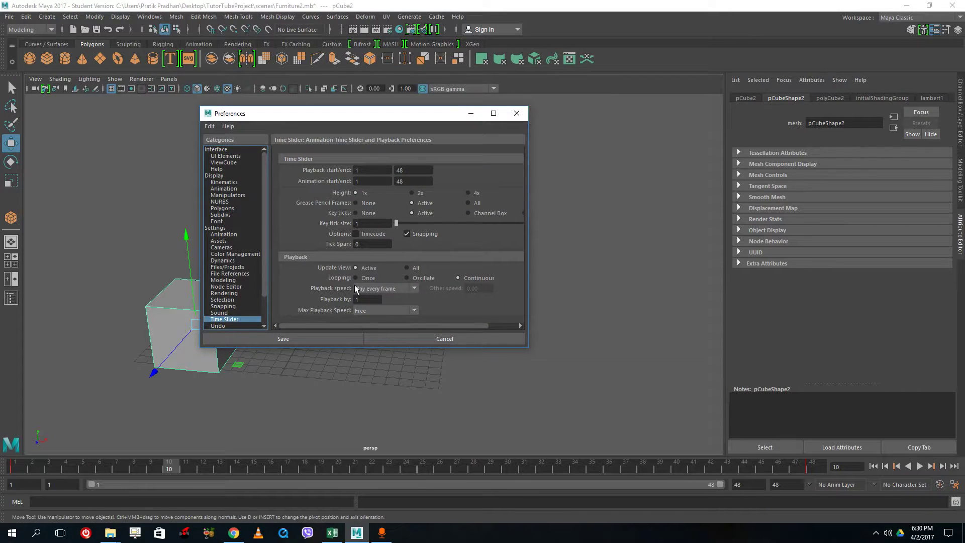
click(382, 289)
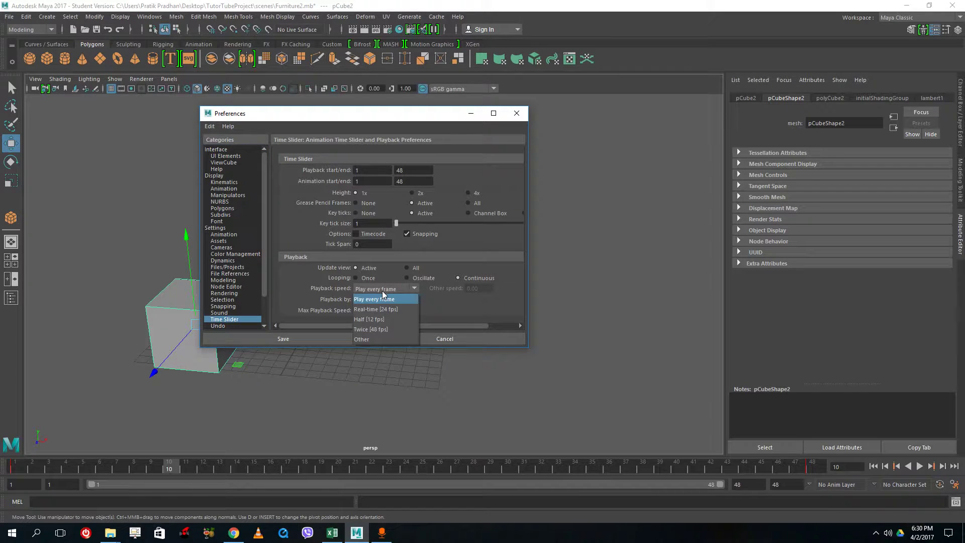
click(384, 308)
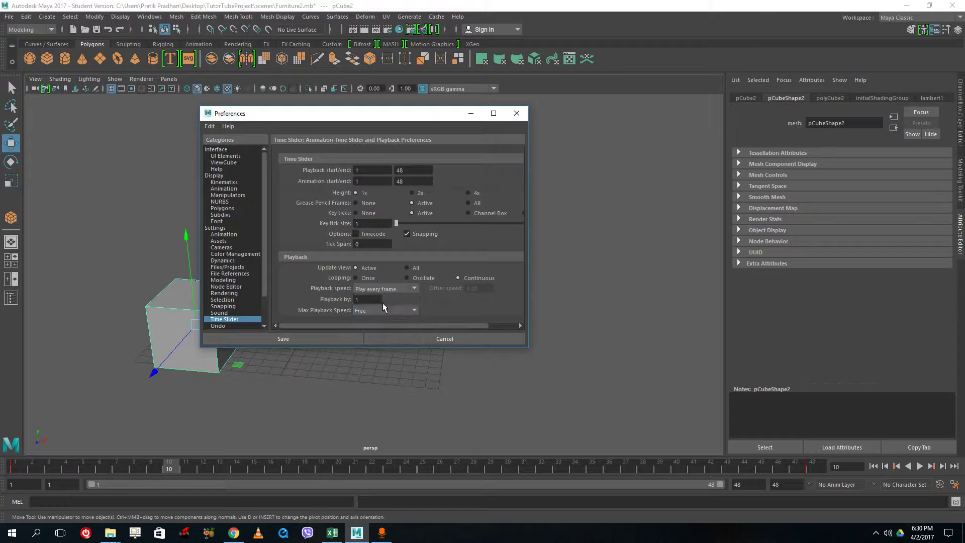
click(319, 339)
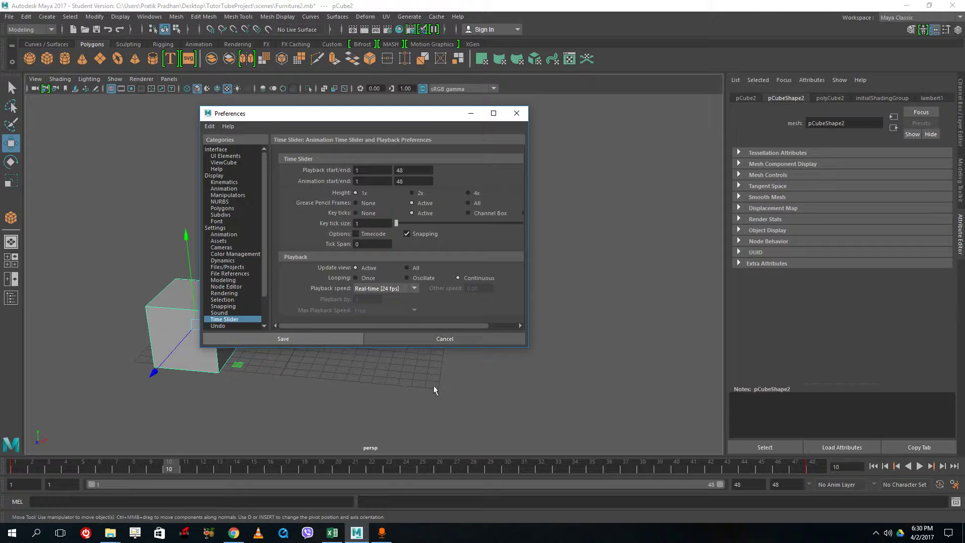
click(920, 466)
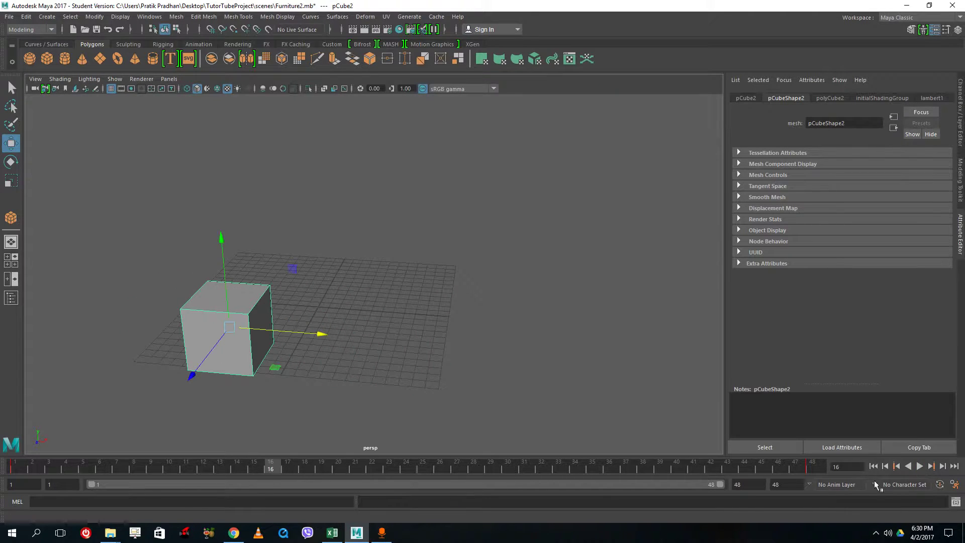
drag(55, 468, 7, 469)
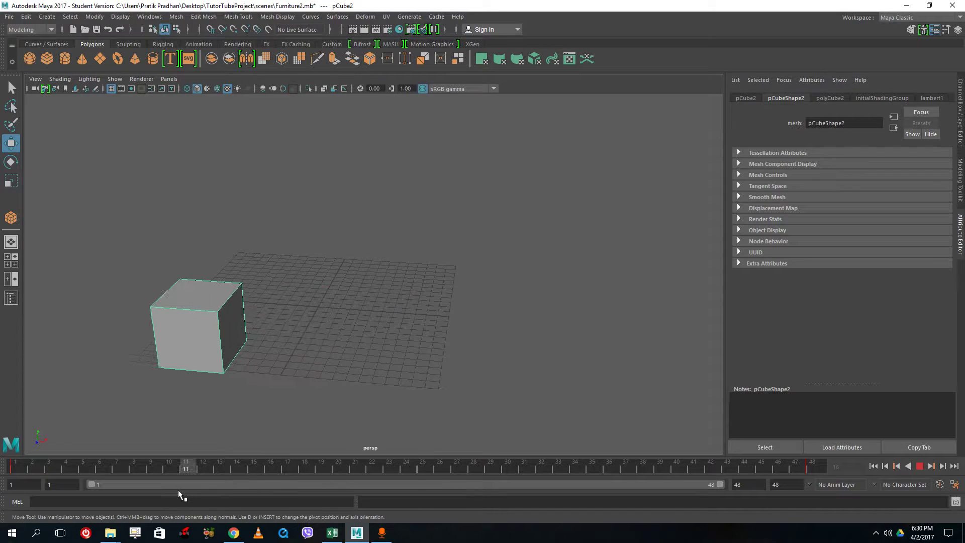
key(Escape)
Key the cube moved back along Z at frame 10, and moved along X and adjusted in Z at frame 20.
drag(155, 368, 282, 299)
key(s)
drag(180, 468, 339, 476)
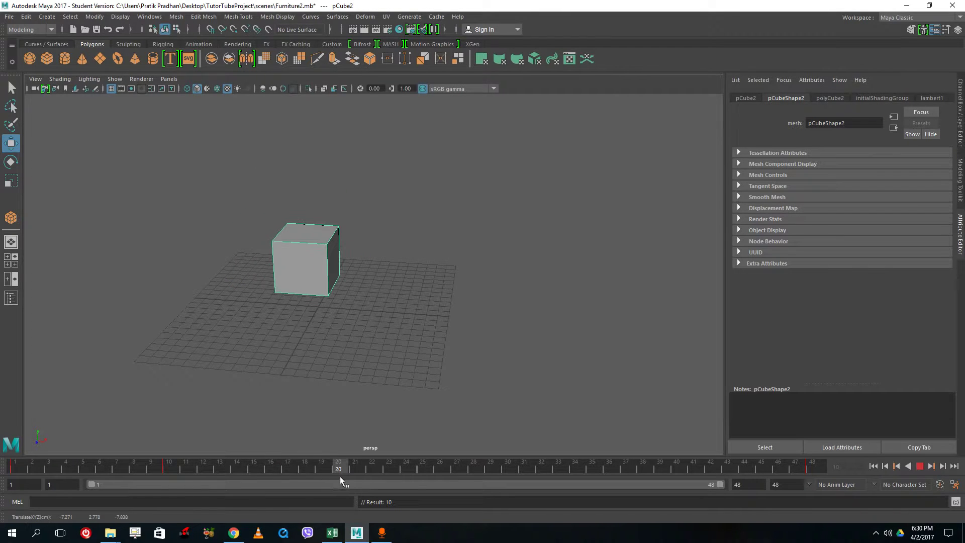
drag(400, 264, 516, 271)
drag(412, 307, 420, 282)
key(s)
Scrub through the timeline, return to the start and play the cube's animation.
drag(356, 466, 838, 473)
click(873, 467)
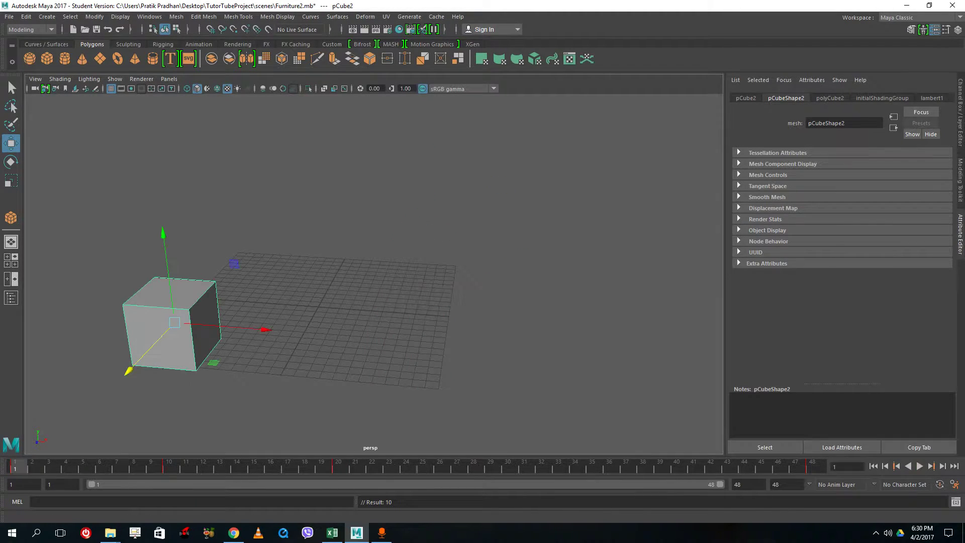
click(919, 466)
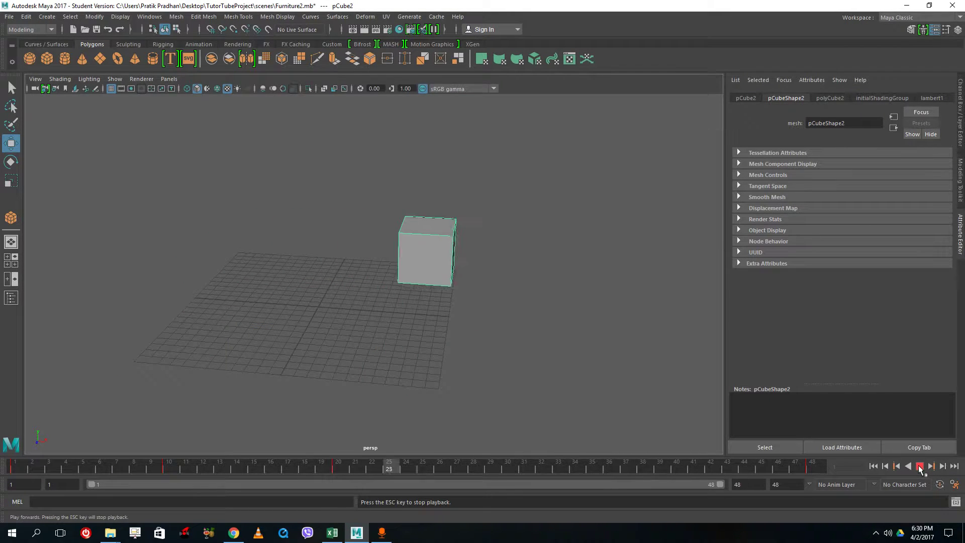
Delete the cube's keyframes at frames 48, 20 and 10.
click(810, 467)
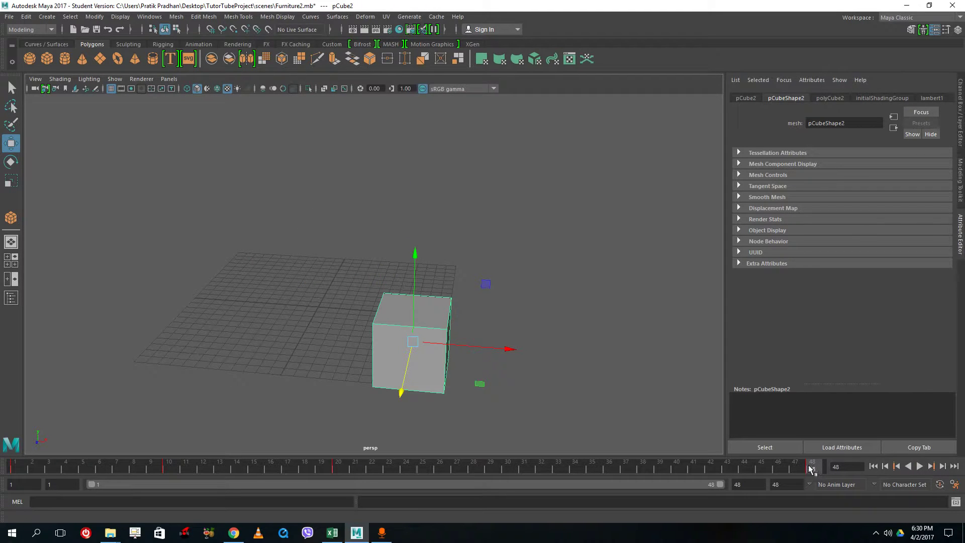
right_click(811, 468)
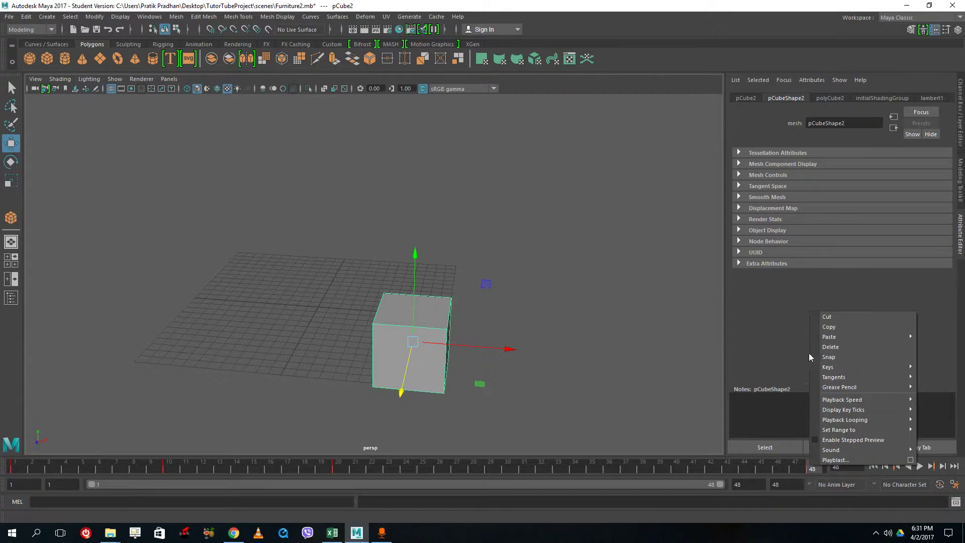
click(830, 347)
right_click(334, 467)
click(333, 468)
right_click(334, 467)
mouse_move(353, 340)
click(460, 340)
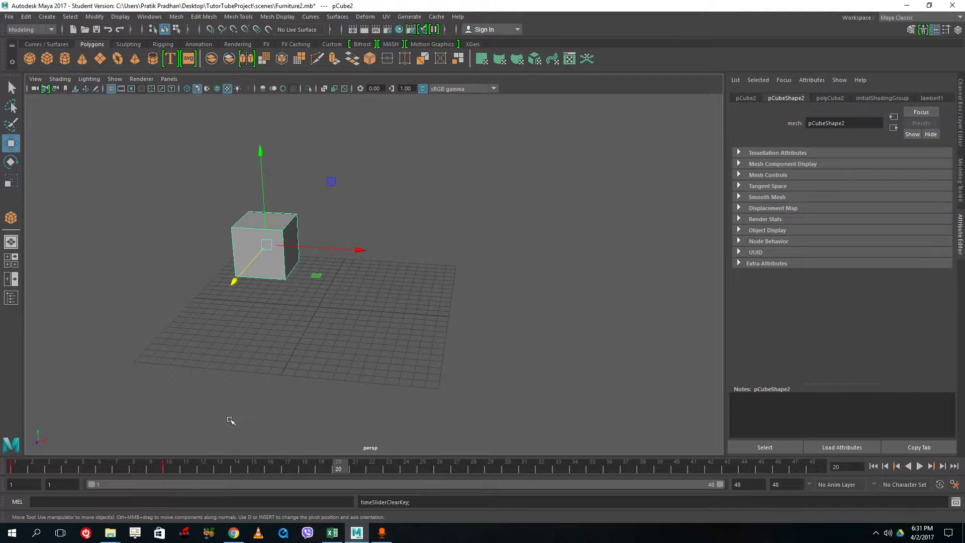
click(169, 467)
right_click(169, 467)
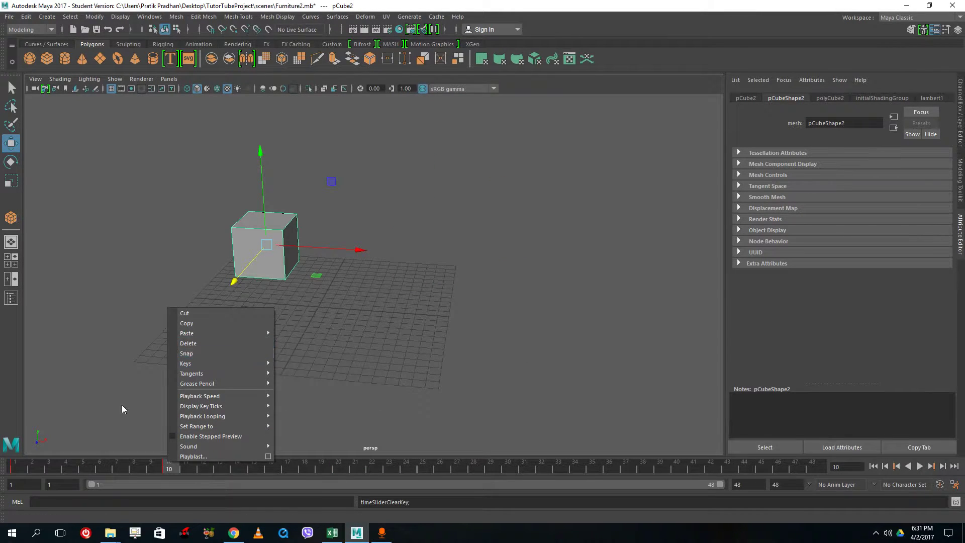
click(194, 343)
At frame 10, move the cube back along Z, scale it up uniformly, rotate it and set a key.
drag(19, 467, 174, 470)
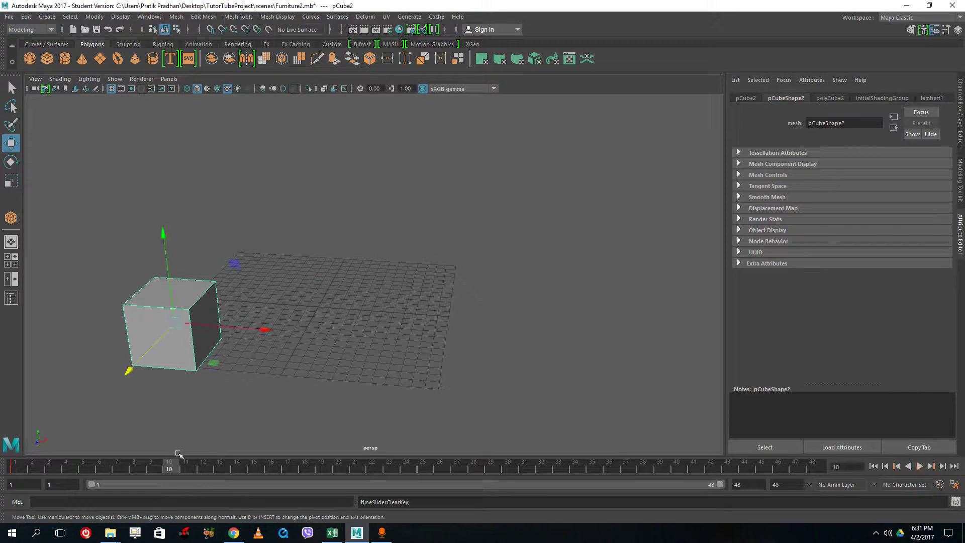
drag(132, 365, 205, 287)
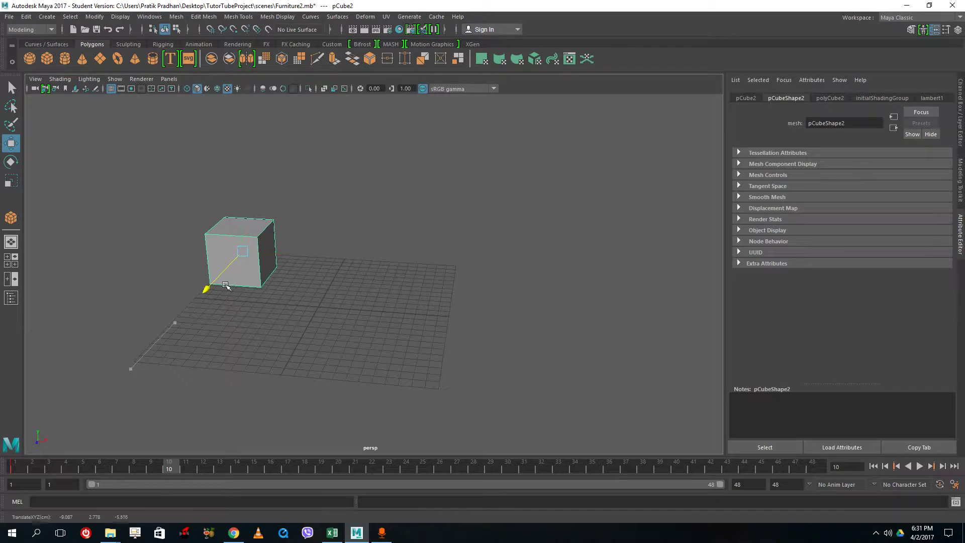
key(r)
drag(242, 251, 330, 315)
key(e)
click(187, 467)
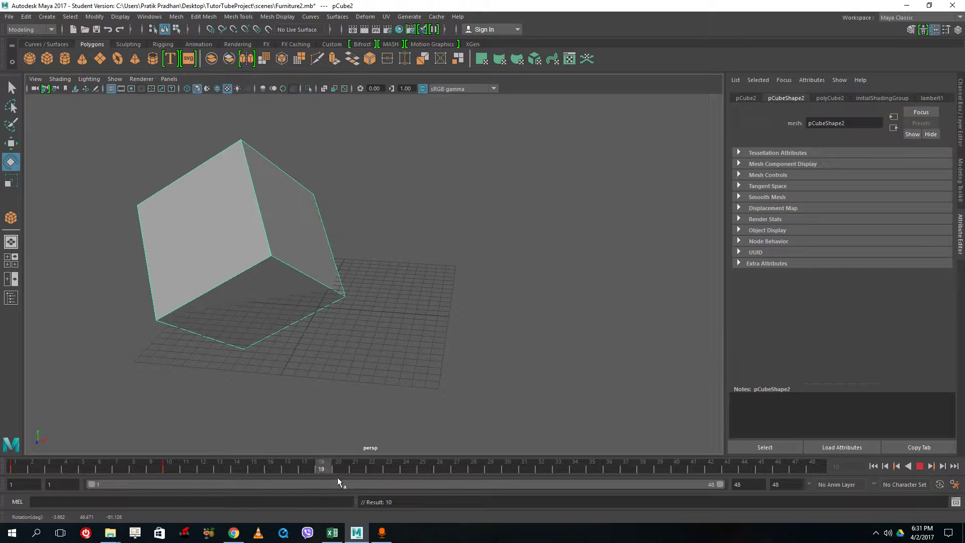
At frame 25, move the cube along X past the grid's right edge, scale it down uniformly and set a key.
key(Escape)
key(w)
drag(330, 253, 588, 268)
key(r)
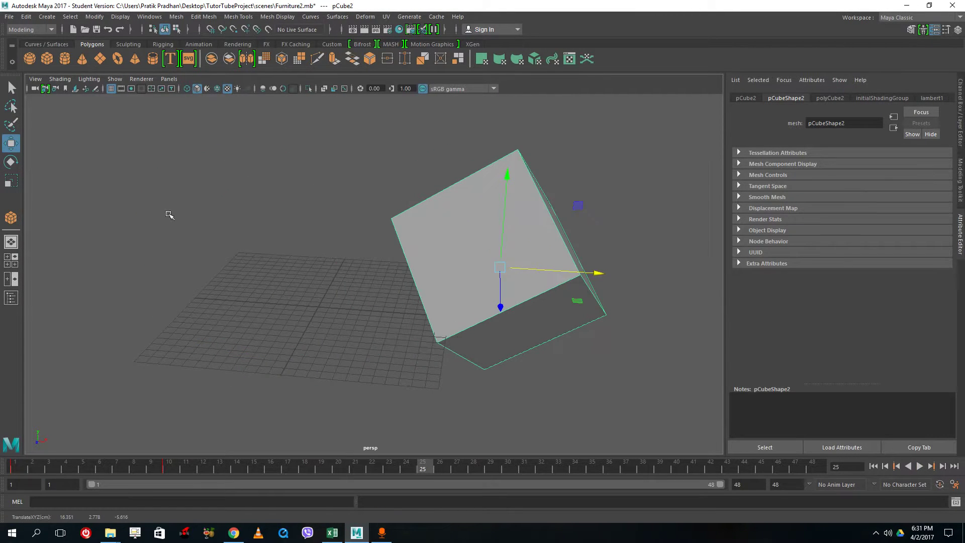
drag(500, 267, 412, 276)
At frame 41, scale the cube up, move it back along X to the grid's left side, rotate it and set a key.
drag(433, 466, 693, 467)
drag(500, 267, 623, 273)
click(12, 144)
drag(505, 271, 209, 254)
click(11, 180)
click(11, 161)
key(s)
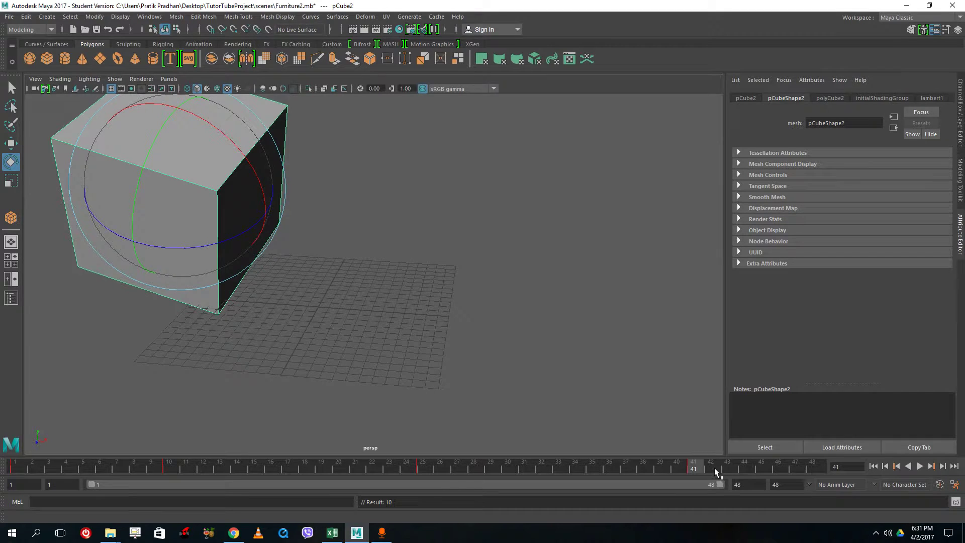
Key the cube moved along X toward the grid's right side at frame 48, and scrub back to frame 1.
click(812, 467)
click(11, 144)
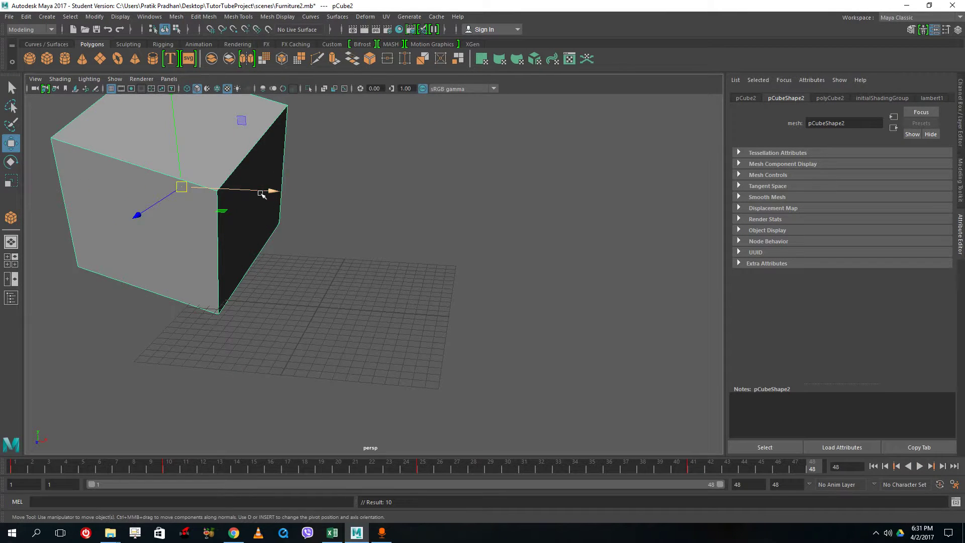
drag(260, 204, 554, 204)
click(640, 411)
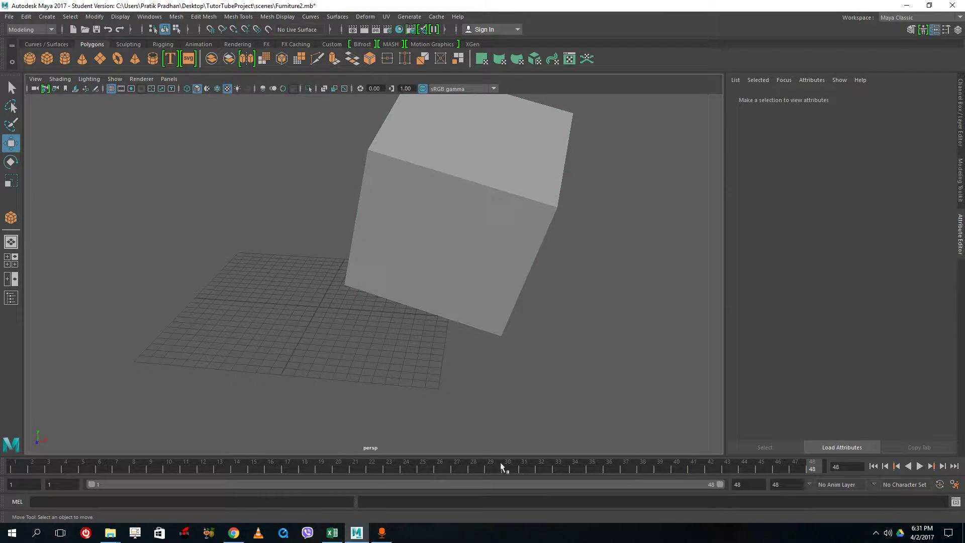
drag(608, 469, 7, 454)
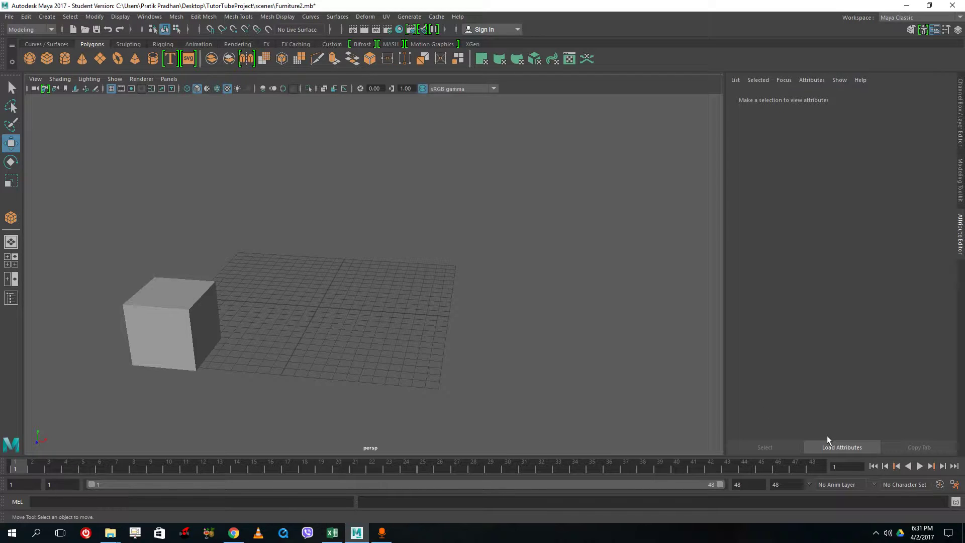
click(169, 304)
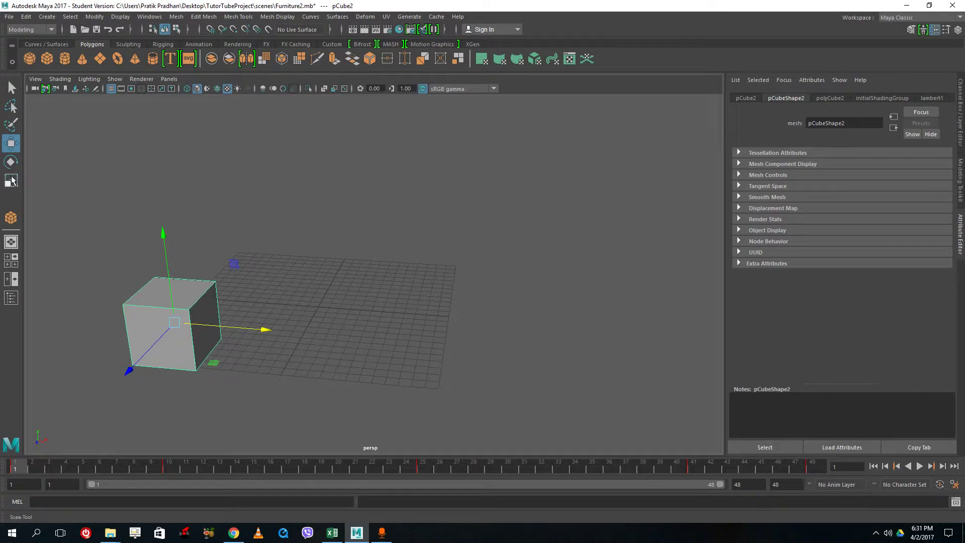
Play back the cube animation from frame 1 to review the keyed motion.
click(918, 466)
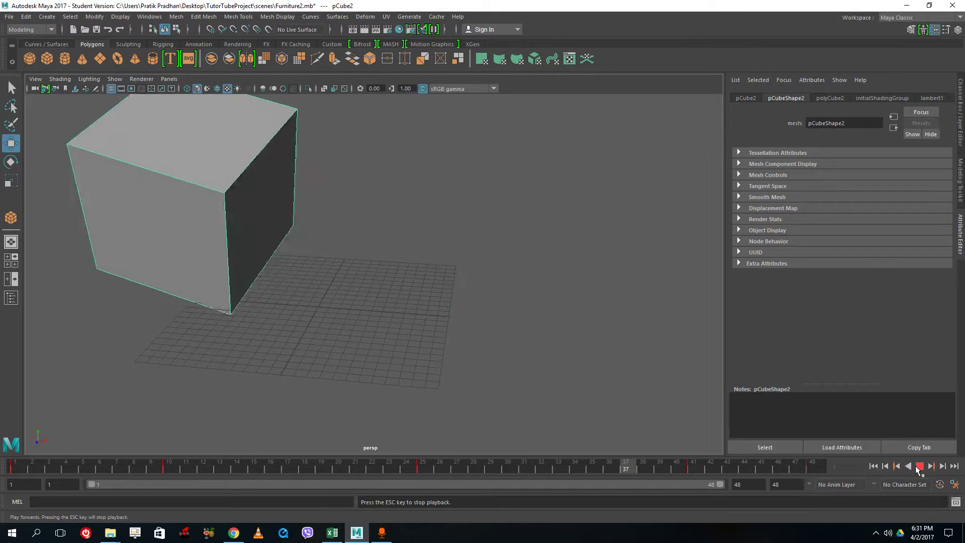
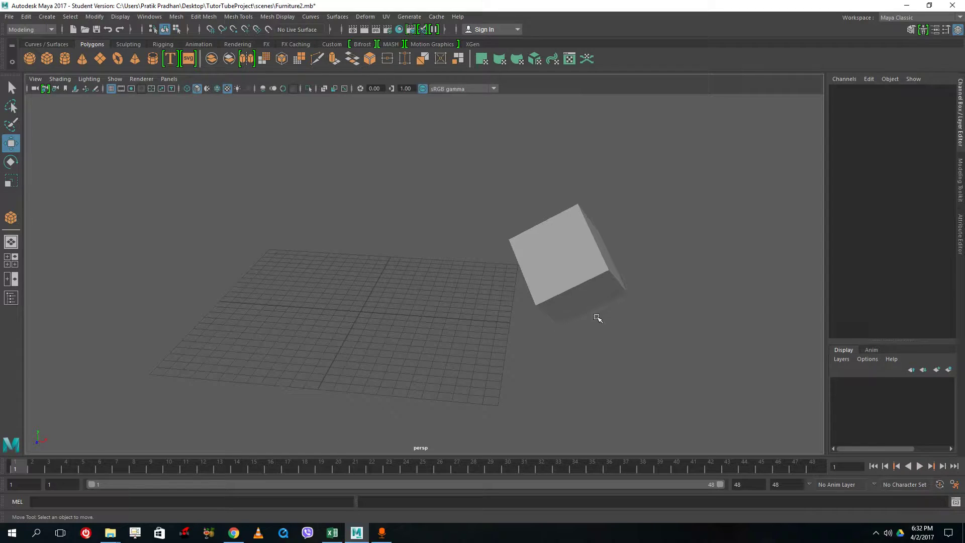
Select the cube and set its Translate and Rotate values to 0 on all three axes.
click(594, 288)
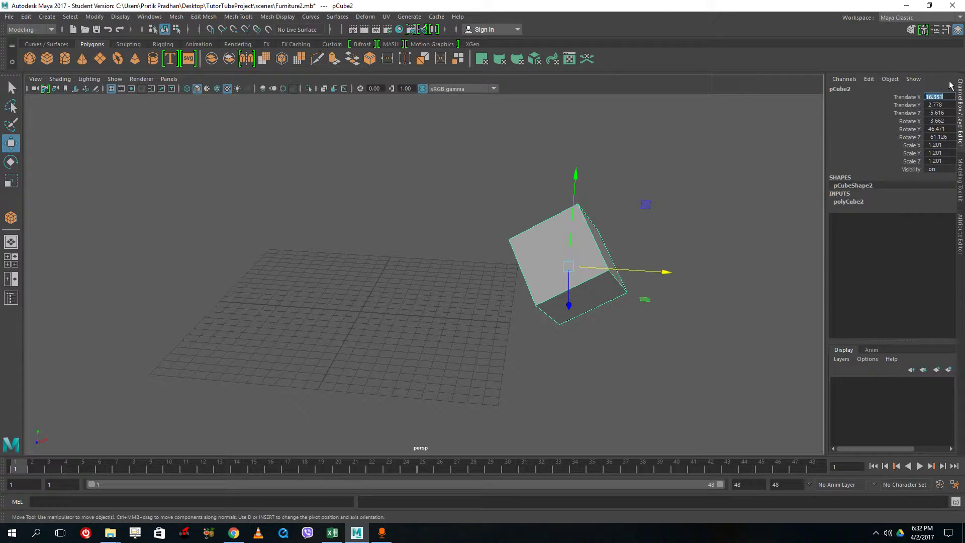
text(0)
key(Tab)
text(0)
key(Tab)
text(0)
key(Tab)
text(0)
key(Tab)
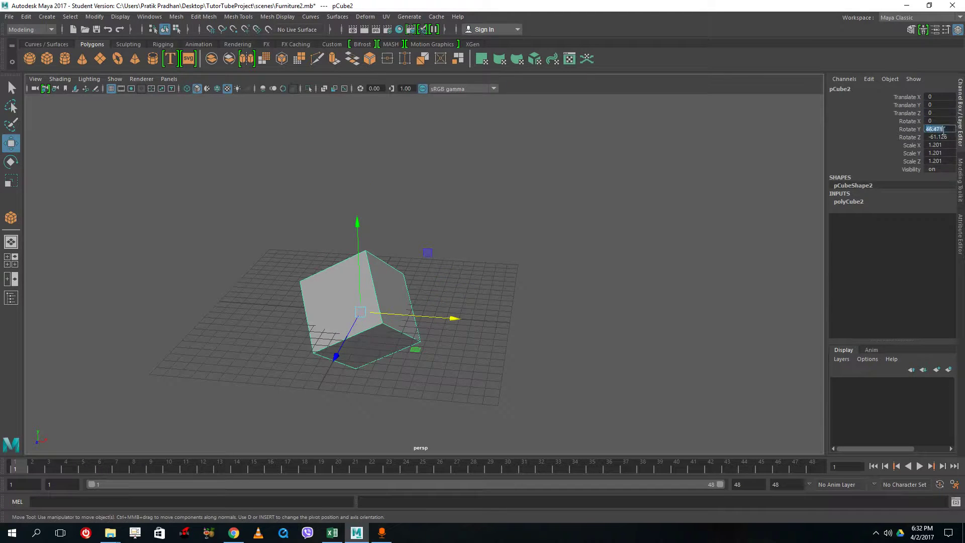
text(0)
key(Tab)
text(0)
key(Tab)
Set the cube's Scale to 1 on all three axes and deselect it.
text(1)
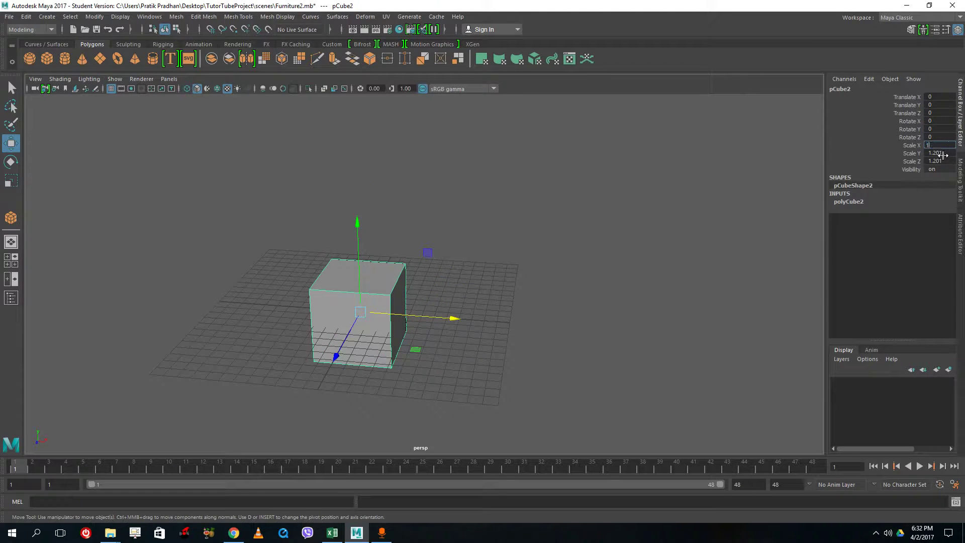
key(Tab)
text(1)
key(Tab)
click(696, 195)
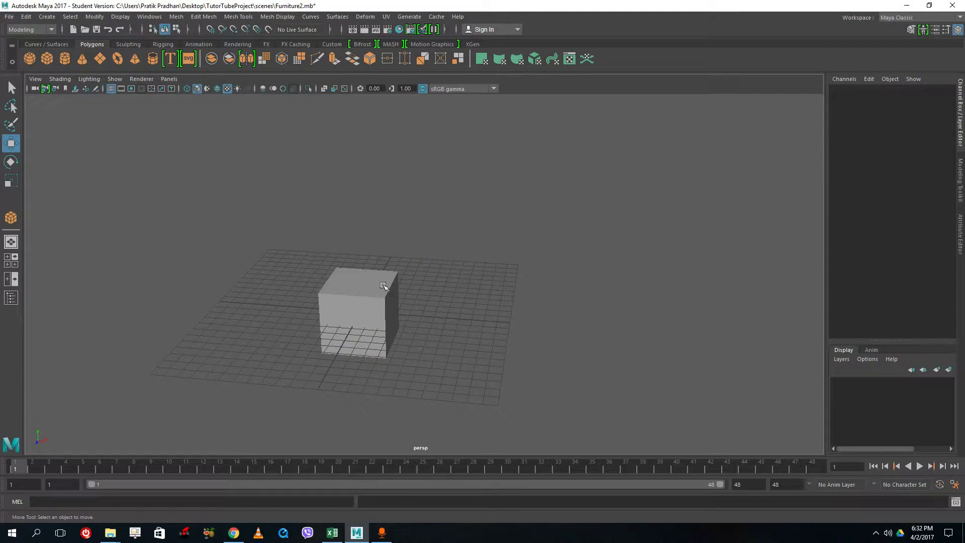
At frame 1, move the cube to about -7.28 in X and 2.99 in Y, and key only Translate X.
click(367, 289)
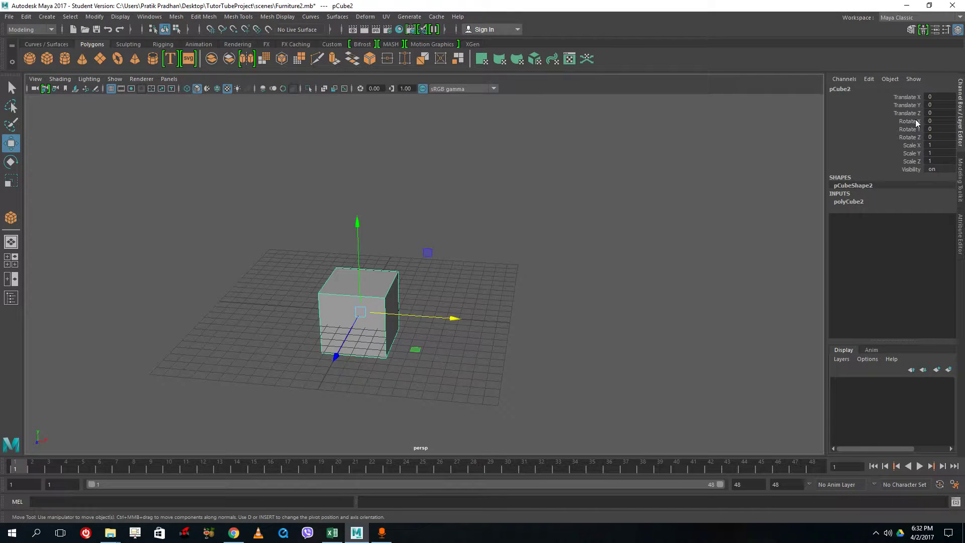
drag(447, 314, 345, 303)
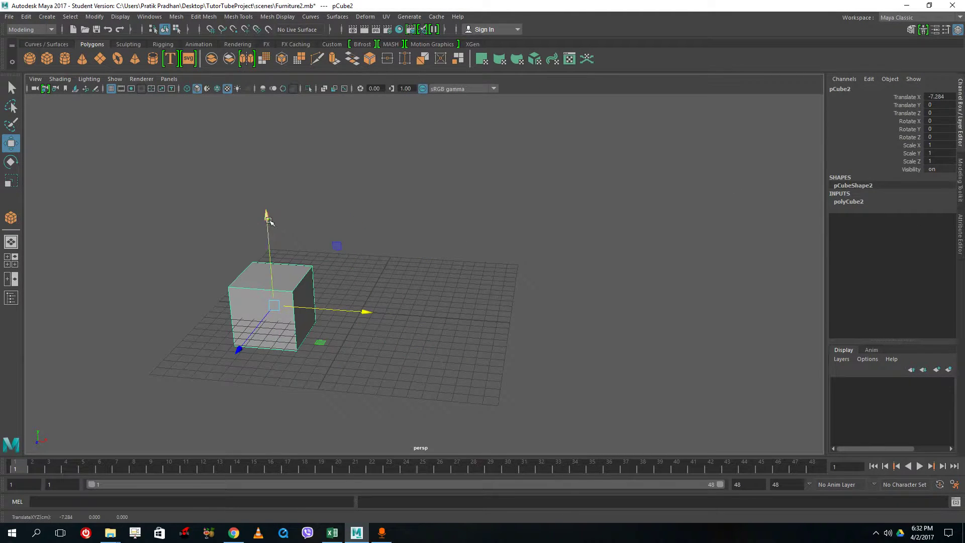
drag(269, 220, 273, 184)
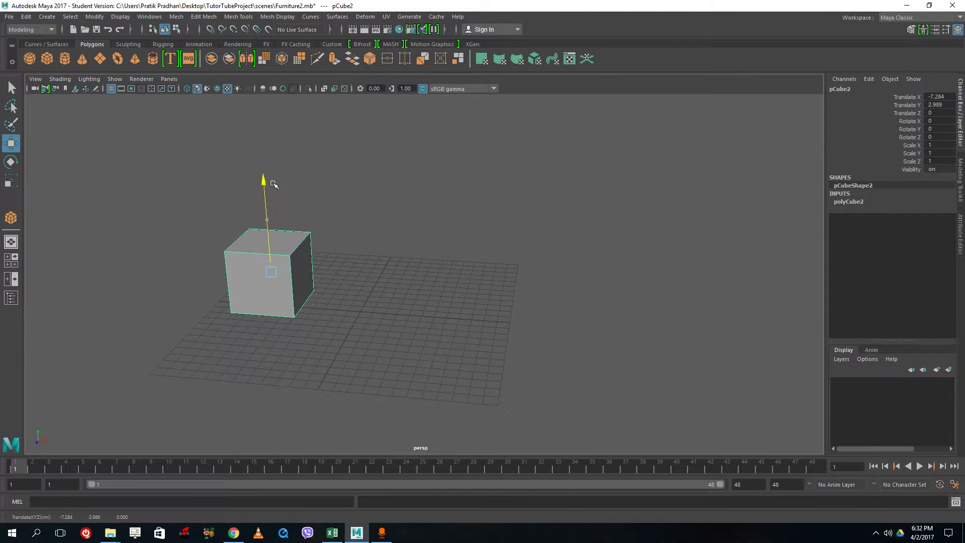
right_click(903, 95)
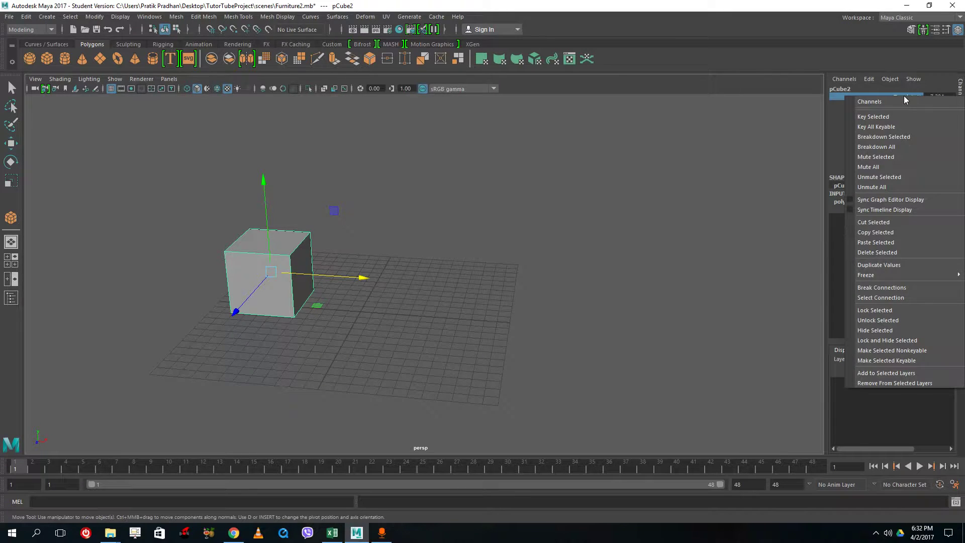
click(873, 117)
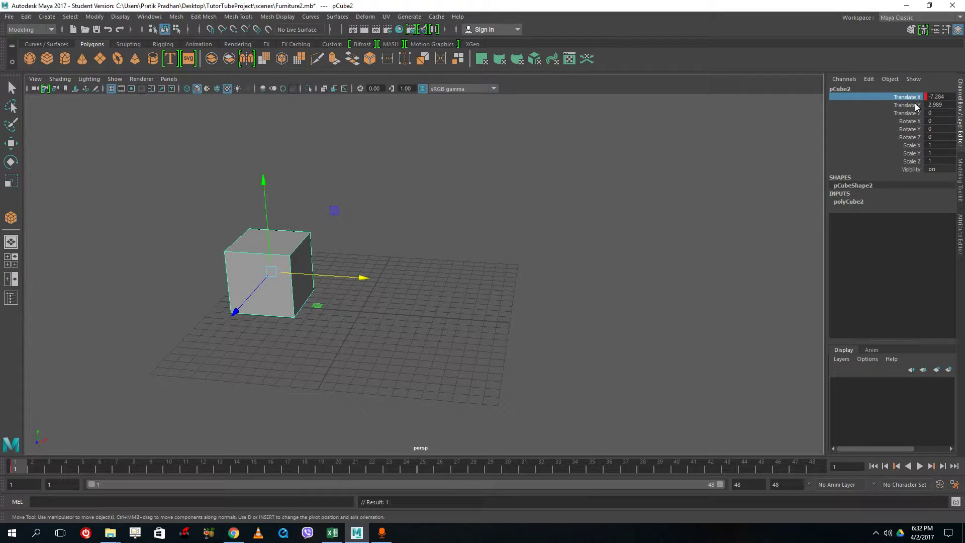
At frame 47, move the cube along X to about 10.5 and key only Translate X.
key(alt+v)
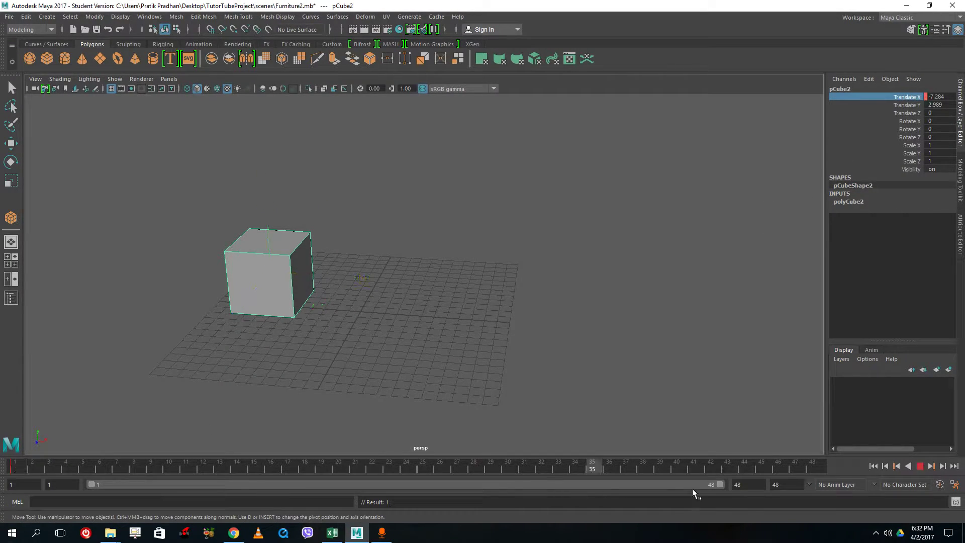
key(alt+v)
drag(334, 275, 565, 328)
right_click(912, 98)
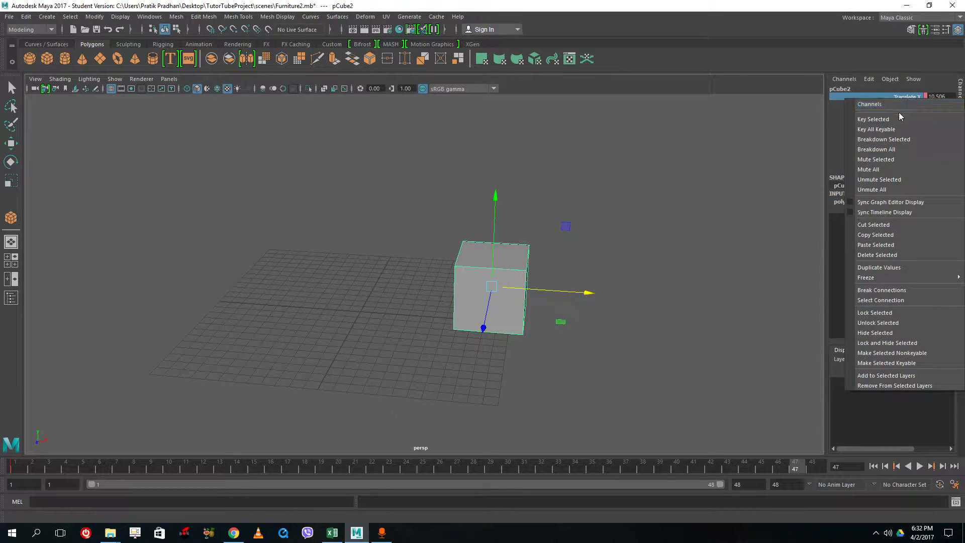
click(900, 115)
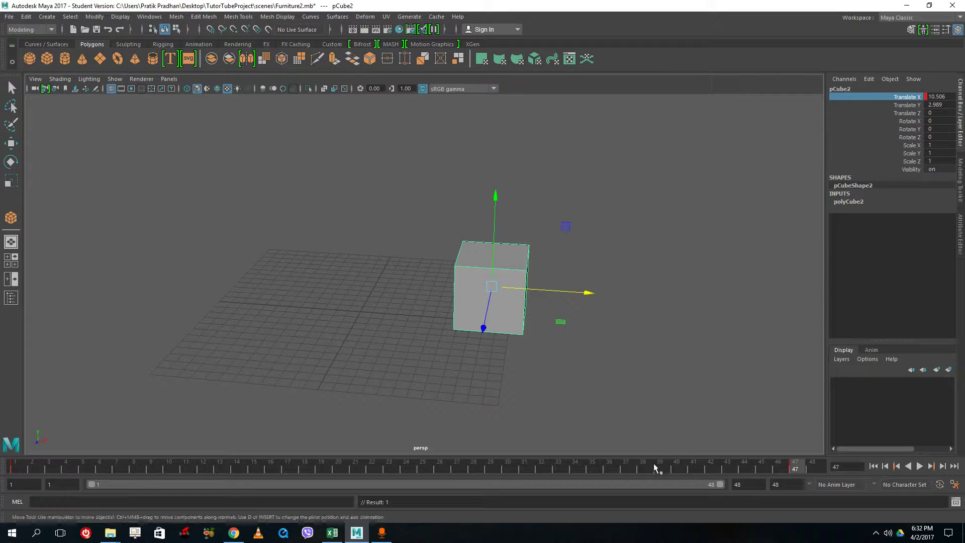
At frame 15, key the cube's Visibility, set it to off and key it again.
key(alt+v)
key(Escape)
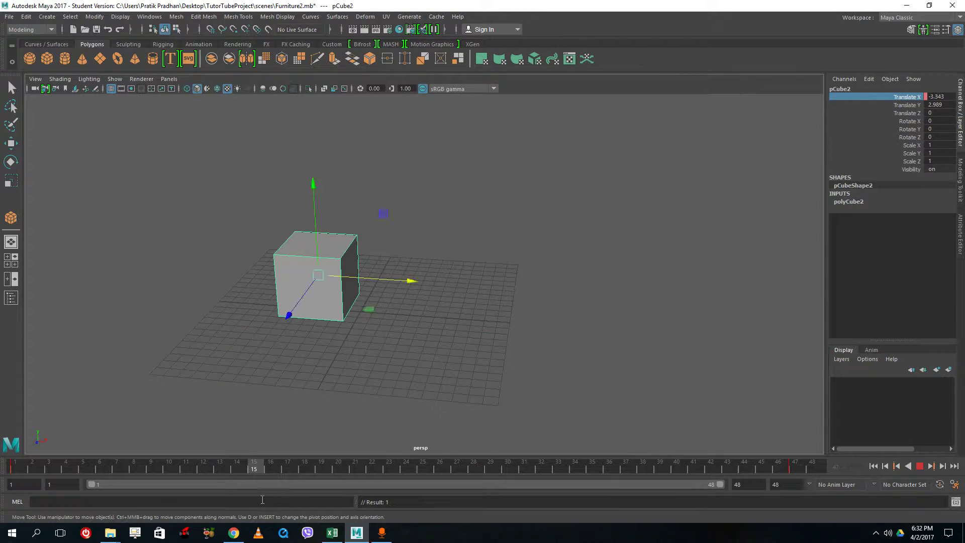
click(913, 169)
right_click(912, 170)
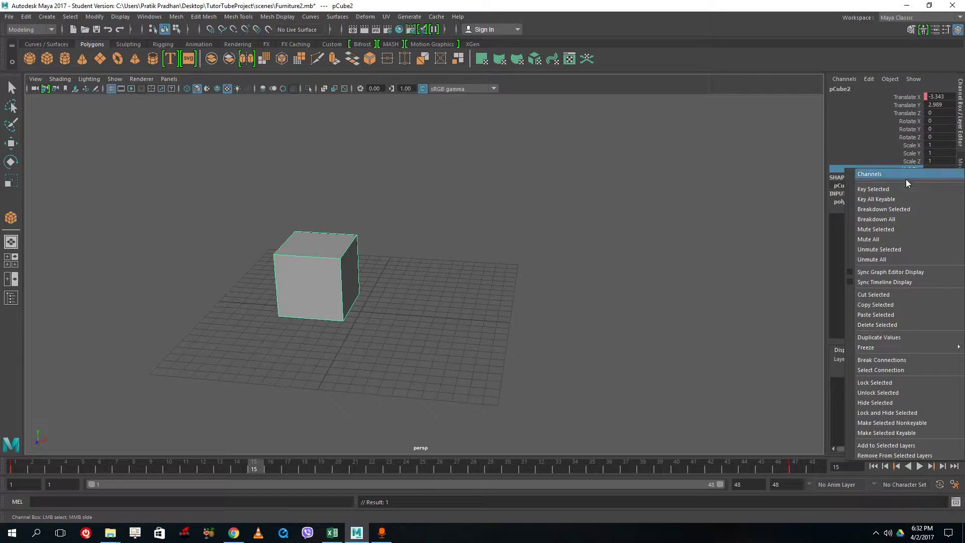
click(905, 176)
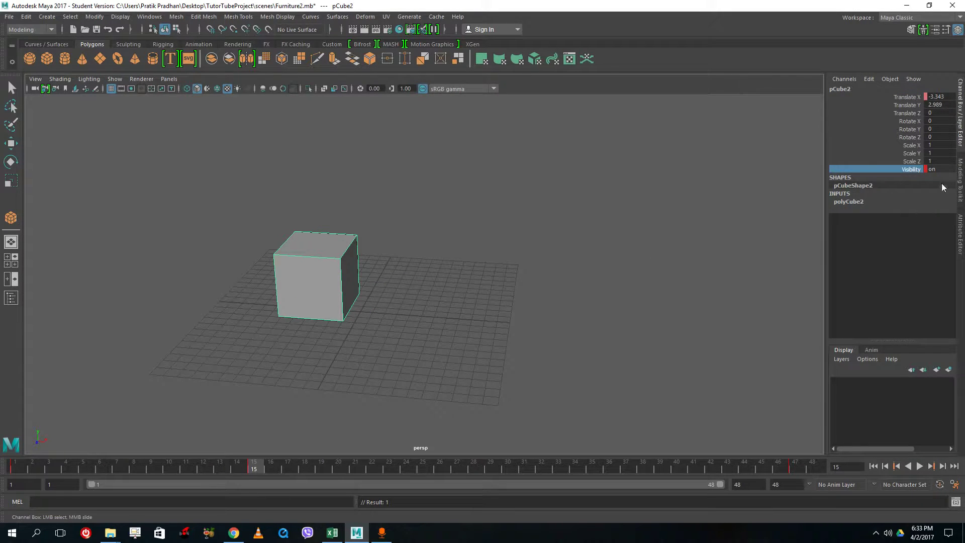
click(932, 170)
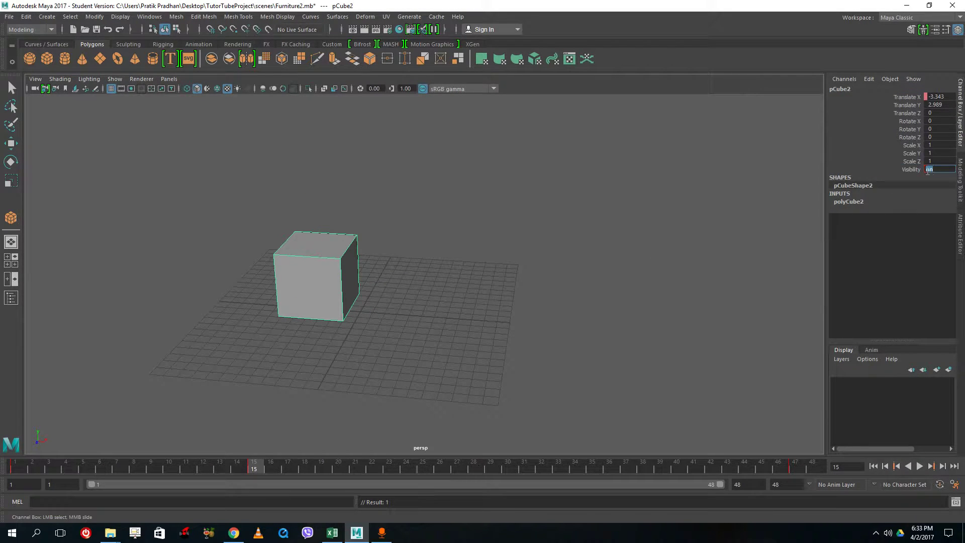
text(off)
key(Return)
right_click(907, 169)
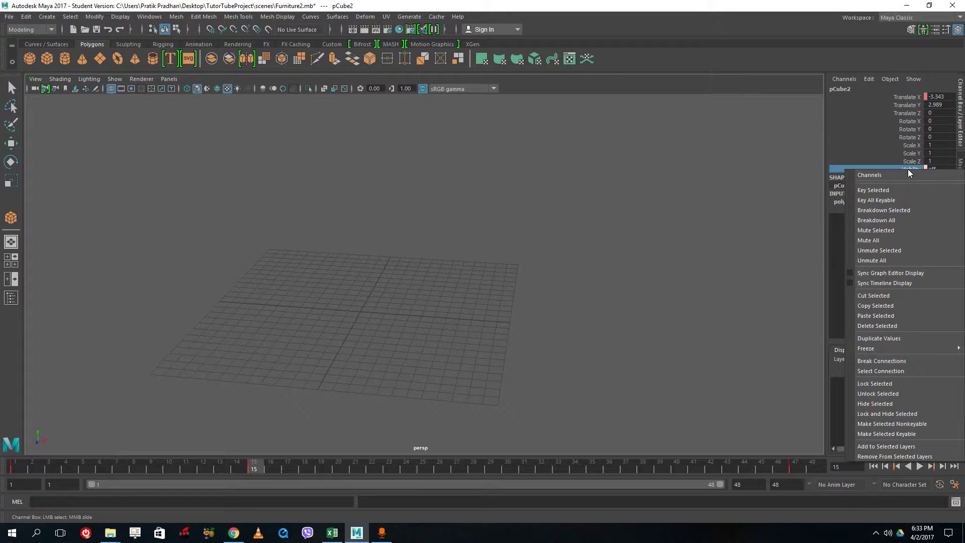
click(891, 190)
At frame 14, set the cube's Visibility to on and key that channel.
key(alt+v)
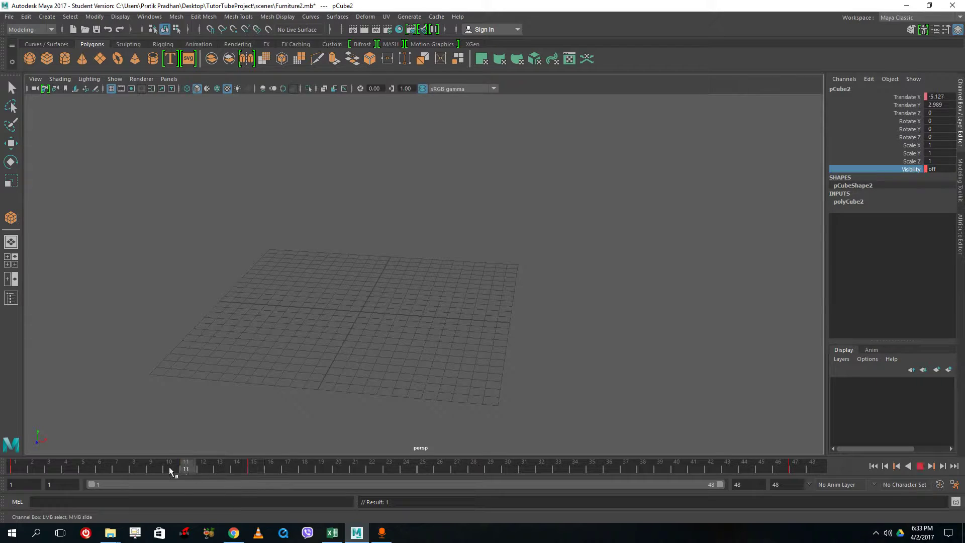
key(alt+v)
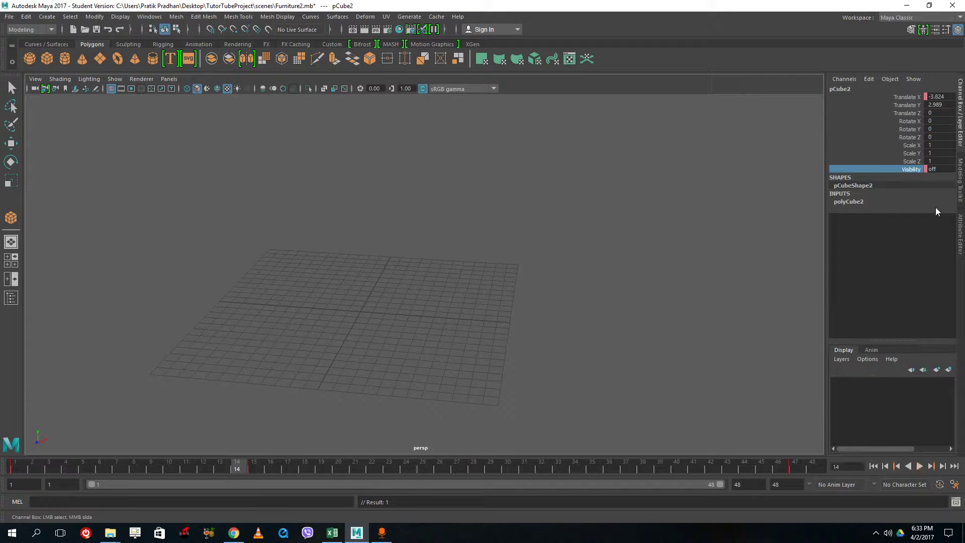
double_click(943, 170)
text(1)
key(Return)
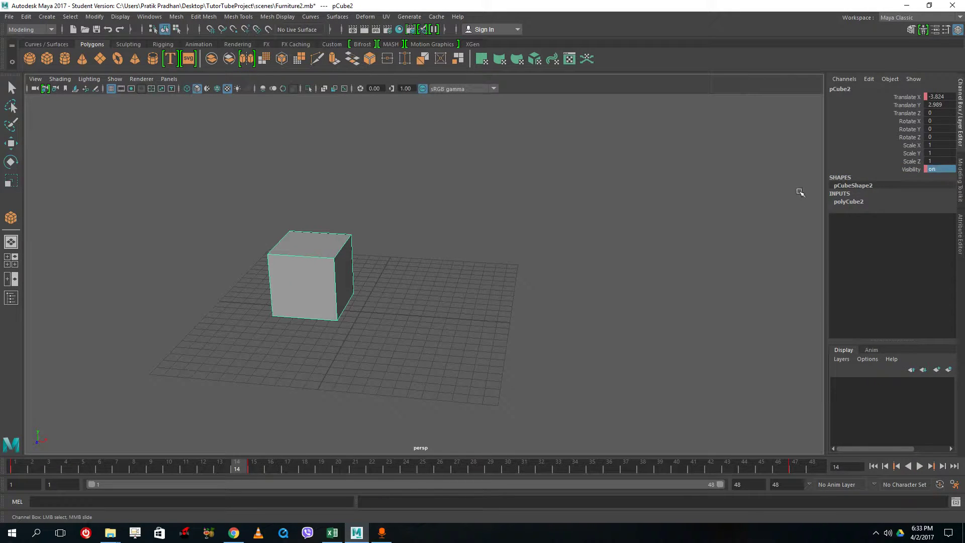
right_click(908, 171)
click(891, 193)
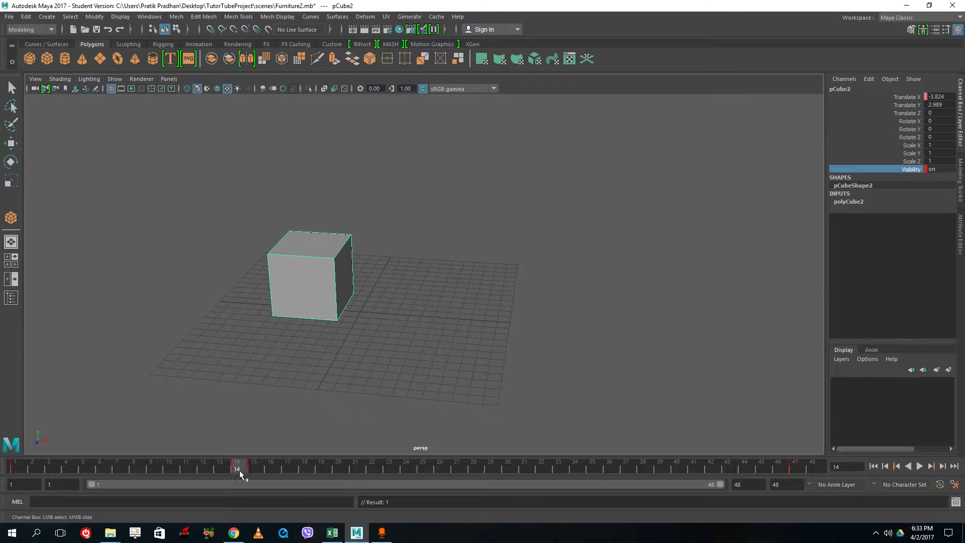
Scrub forward to frame 27 and key the cube's Visibility as off.
drag(239, 470, 239, 493)
key(alt+v)
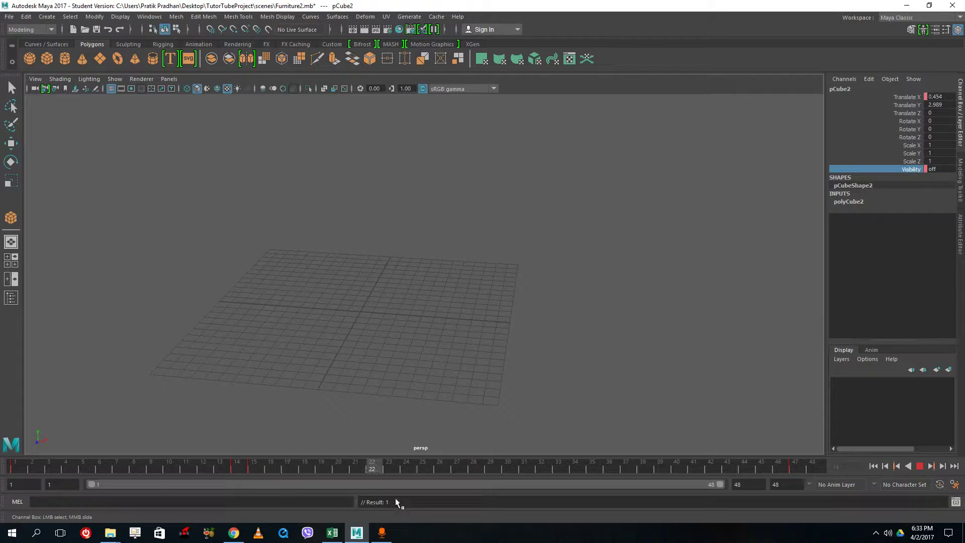
key(alt+v)
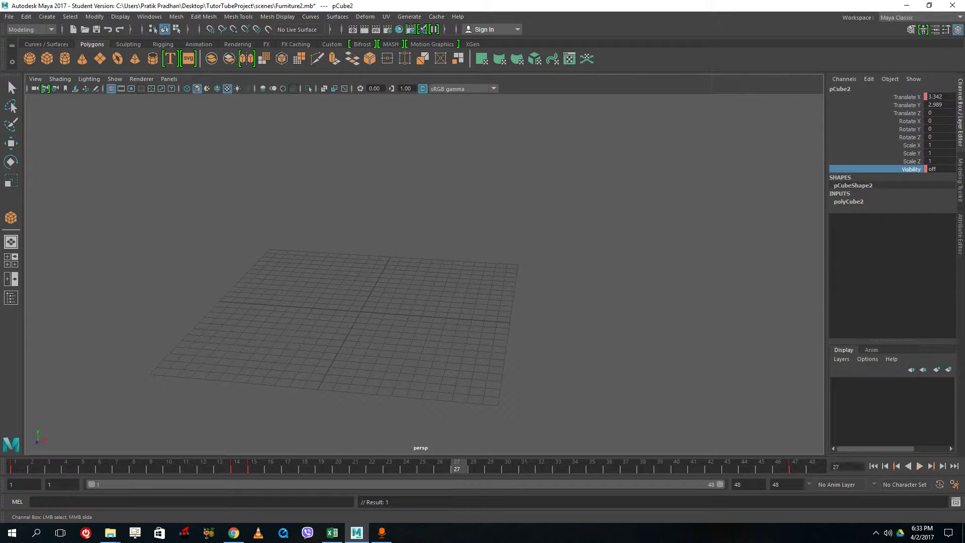
right_click(900, 168)
click(887, 188)
At frame 28, set the cube's Visibility to on and key that channel.
drag(456, 470, 409, 473)
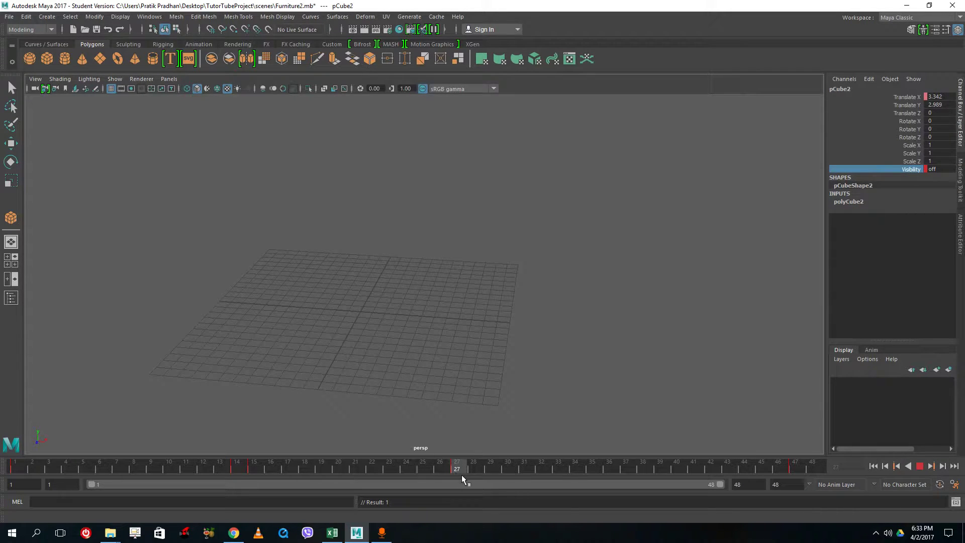
drag(481, 475, 483, 475)
click(938, 168)
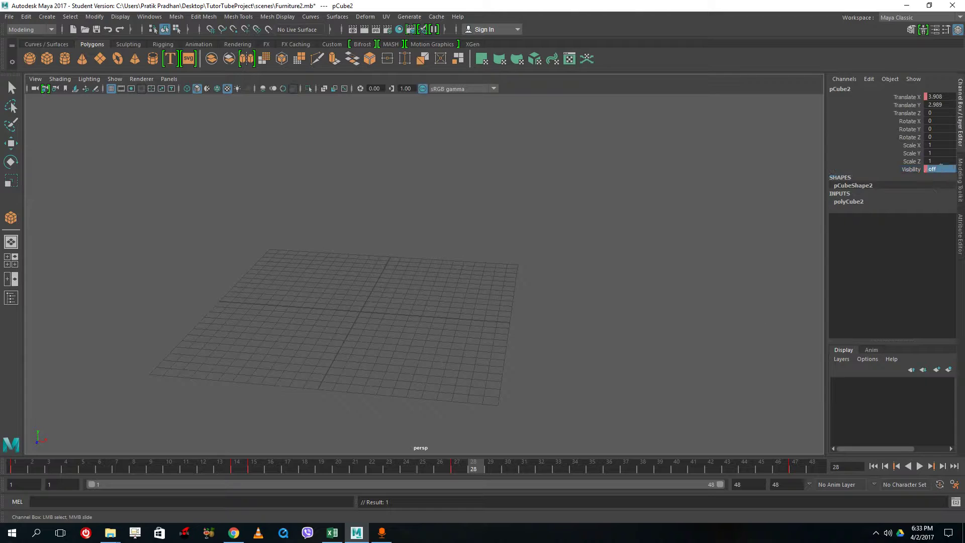
text(on)
key(Return)
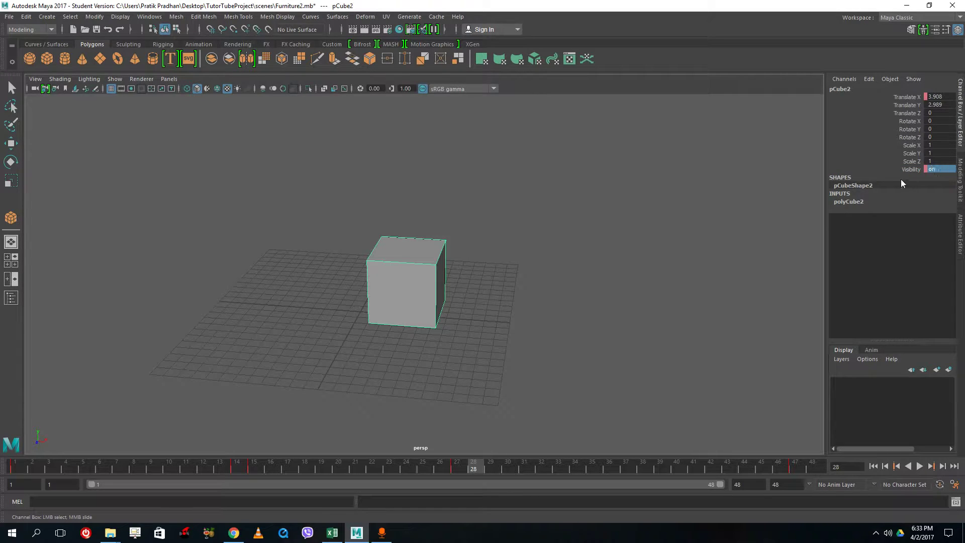
right_click(916, 164)
click(915, 163)
right_click(913, 167)
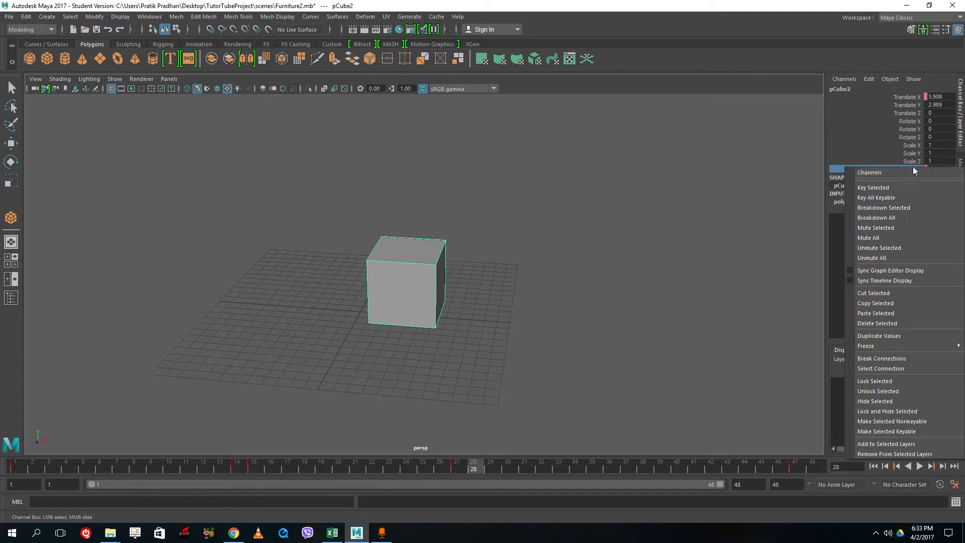
click(900, 187)
Play the animation from frame 1 to check the cube's visibility changes, stop it and return to frame 1.
key(alt+shift+v)
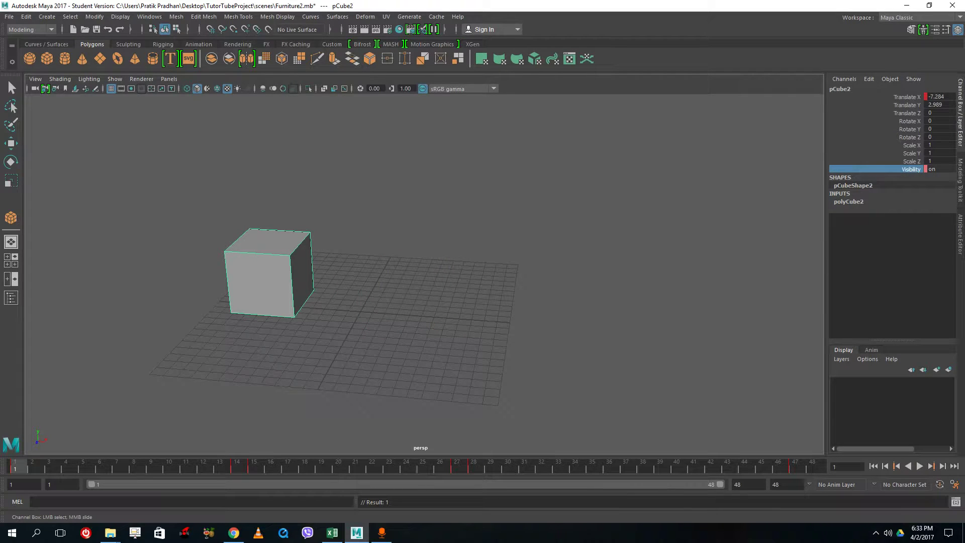
click(918, 466)
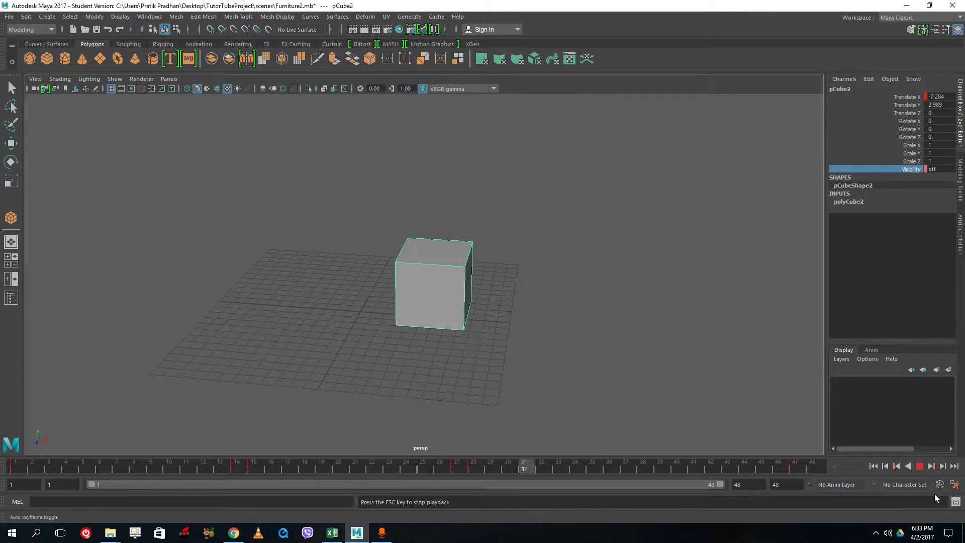
key(Escape)
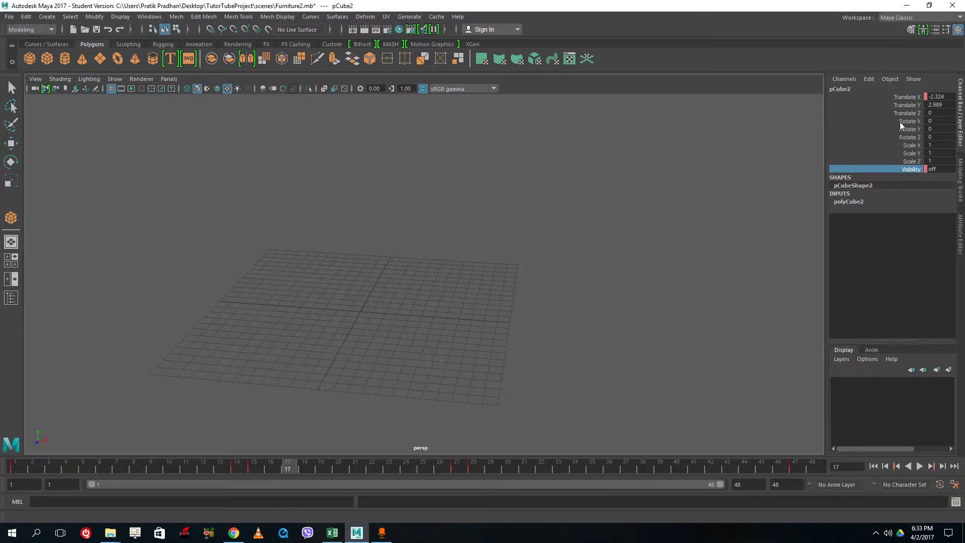
drag(637, 466, 15, 466)
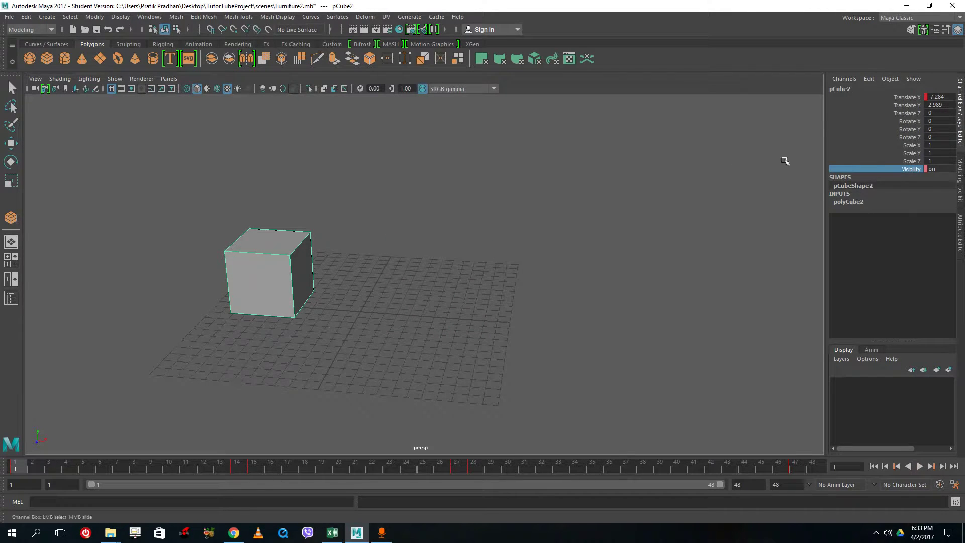
Delete the keys on all the cube's channels from Translate X to Visibility, then deselect the cube.
click(916, 98)
shift+click(910, 168)
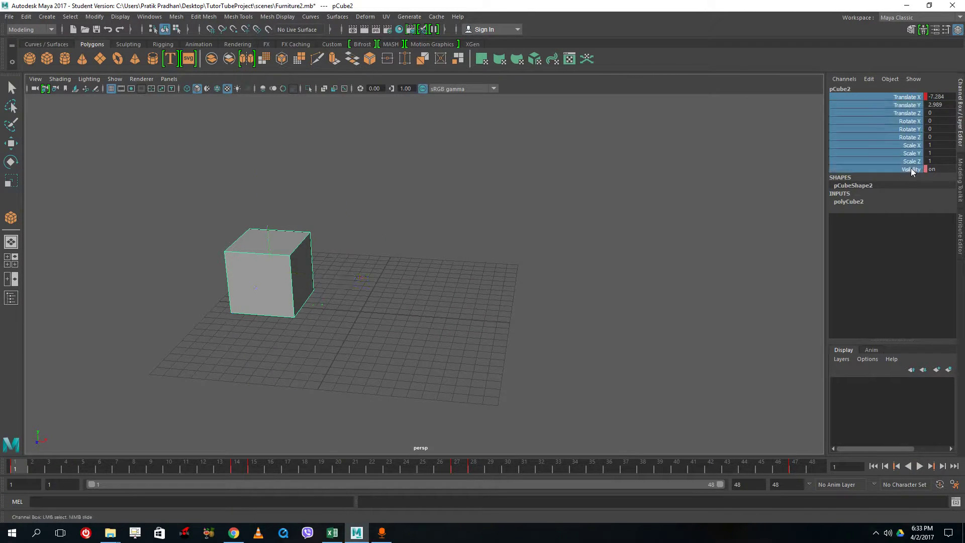
right_click(911, 160)
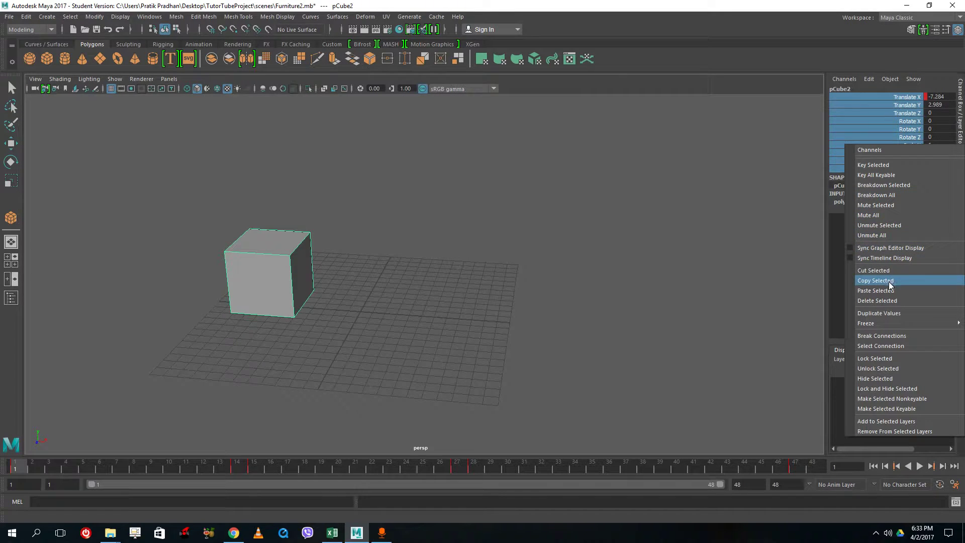
click(885, 300)
click(555, 335)
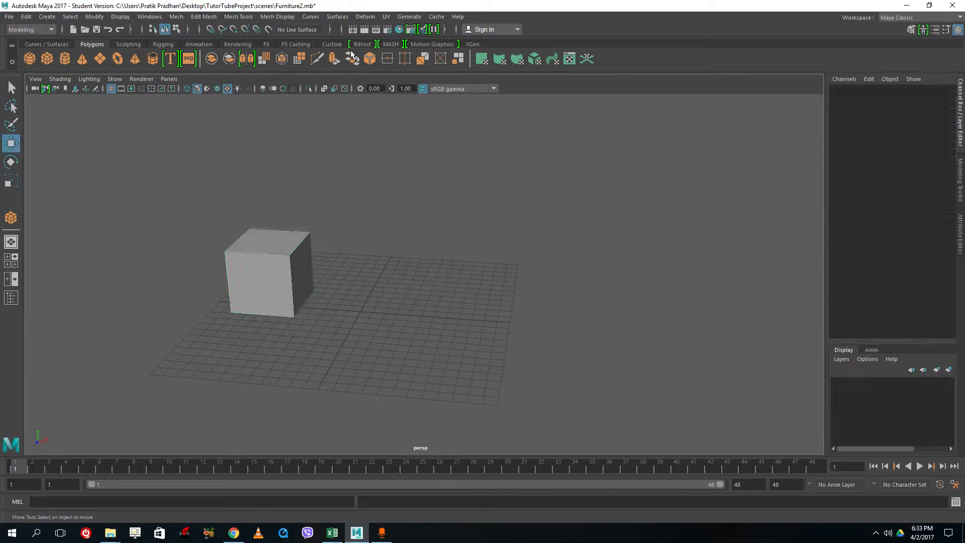
Reselect the cube, select its side face facing positive X in face mode and key it at frame 1.
key(w)
drag(175, 172, 352, 347)
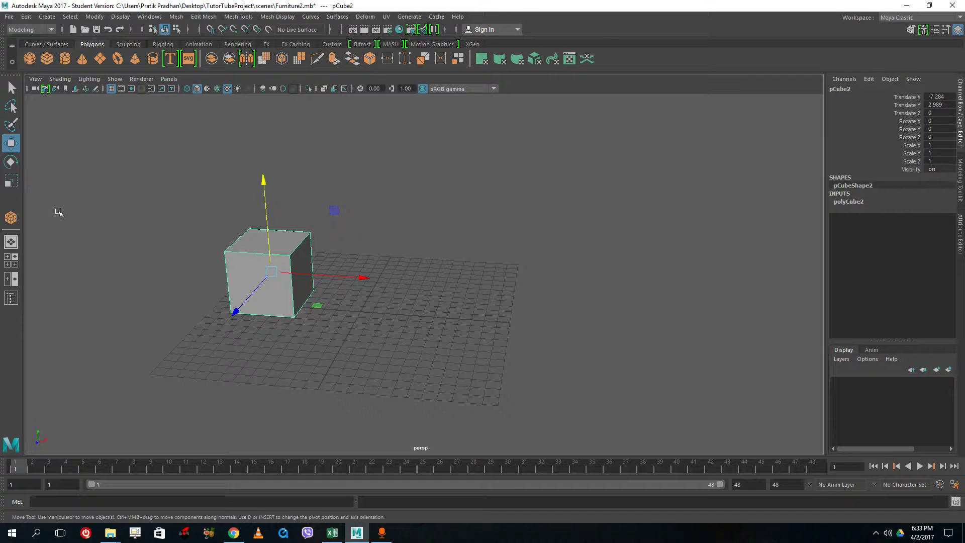
right_drag(304, 231, 302, 207)
right_click(278, 247)
right_drag(278, 246, 266, 279)
click(308, 272)
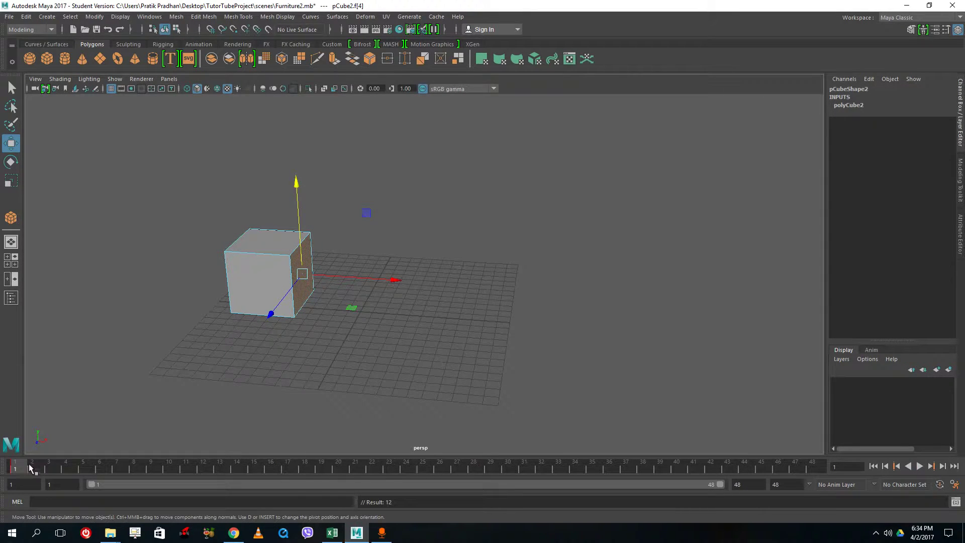
Move the selected face outward and up at frame 21 and down at frame 48, keying it at both frames.
drag(29, 466, 352, 448)
drag(361, 282, 453, 284)
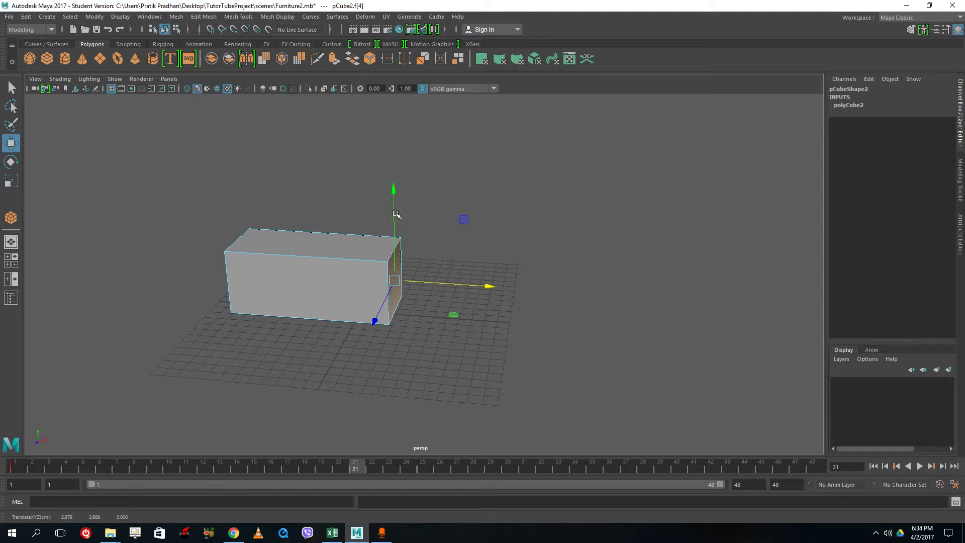
drag(394, 187, 438, 259)
key(alt+v)
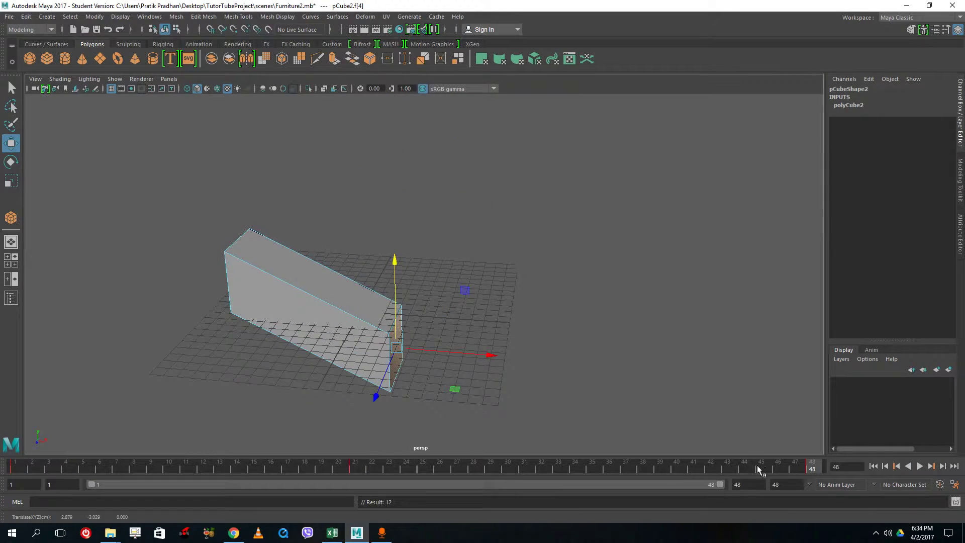
Return to frame 1 and select the cube's upper front edge in edge mode.
key(ctrl+z)
key(ctrl+z)
key(ctrl+z)
key(ctrl+z)
right_drag(232, 242, 230, 215)
click(248, 257)
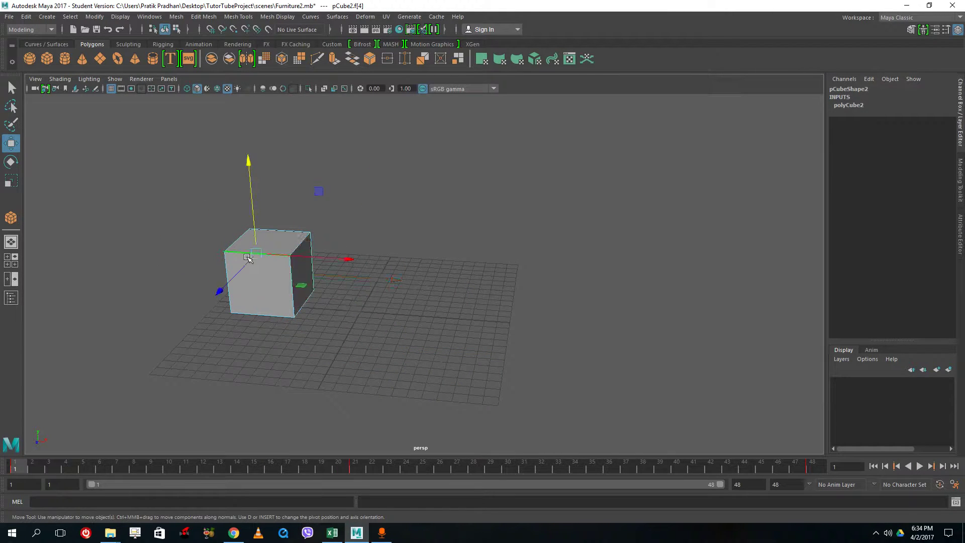
At frame 8, scale the selected edge up and key it.
drag(92, 470, 144, 475)
key(r)
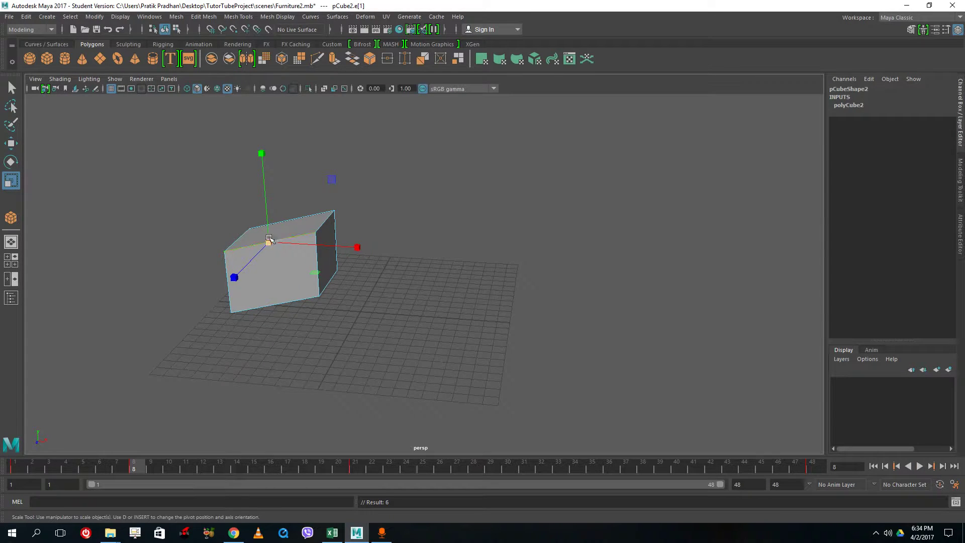
drag(269, 239, 316, 260)
At frame 28, scale the selected edge down, rotate it and key it.
drag(134, 470, 474, 470)
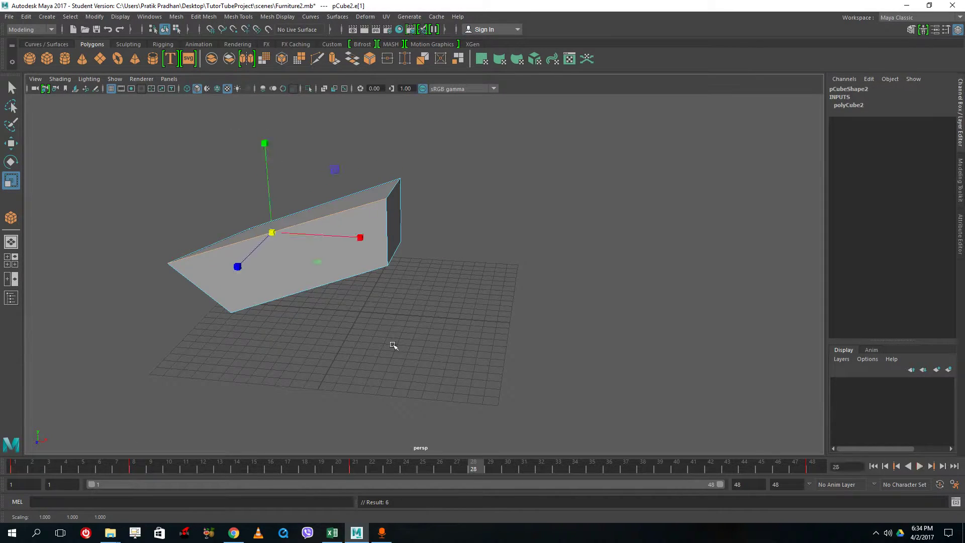
drag(273, 234, 185, 237)
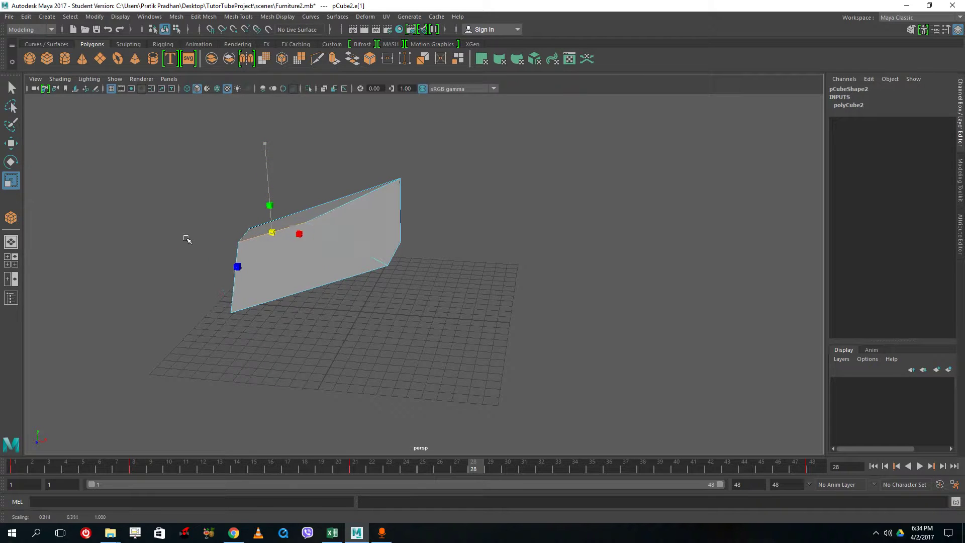
click(10, 162)
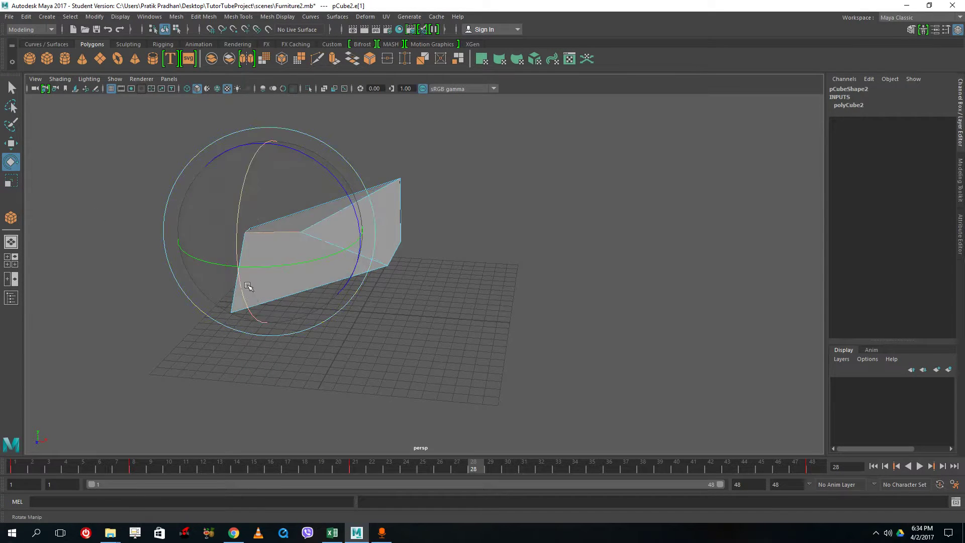
key(s)
At frame 48, move the edge forward along Z, key it and play the animation to check the deformation.
key(alt+v)
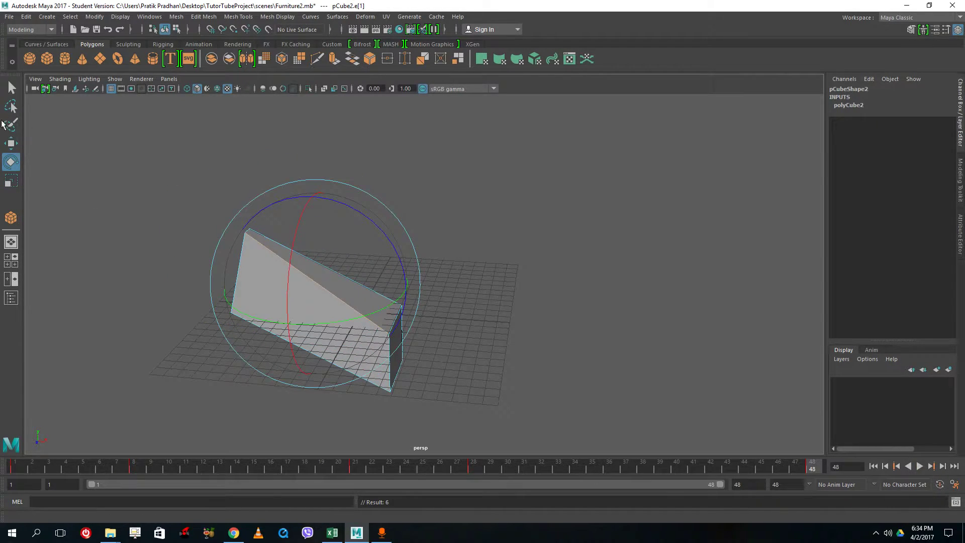
key(w)
key(alt+v)
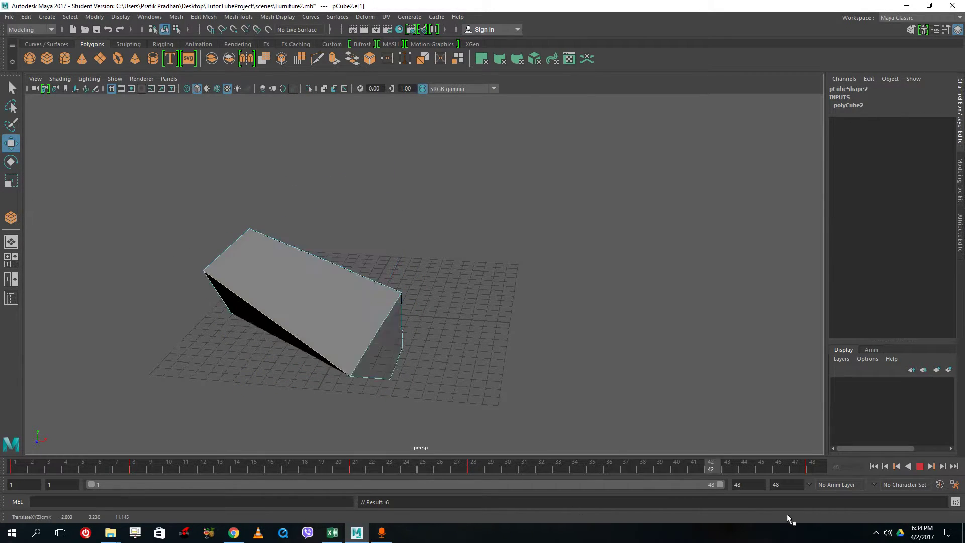
key(alt+v)
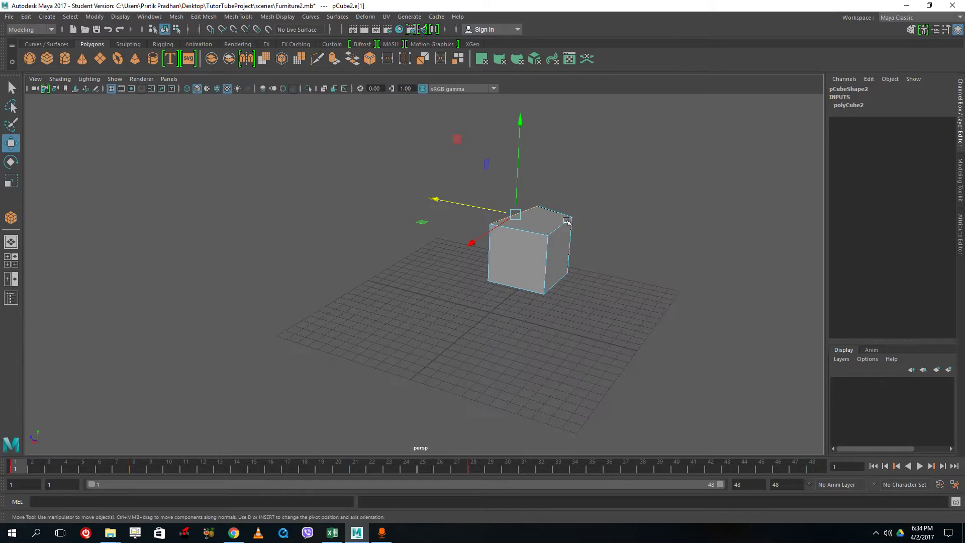
Select four vertices on one side of the cube, key them at frame 5 and move them outward at frame 21.
right_drag(514, 216, 502, 216)
drag(575, 291, 520, 261)
click(279, 465)
drag(280, 465, 355, 468)
drag(543, 229, 674, 267)
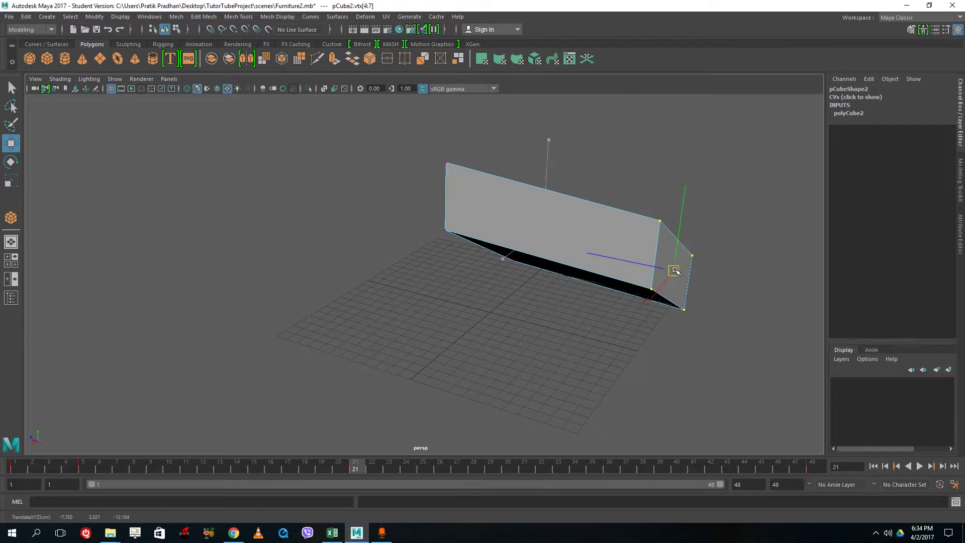
At frame 37, select the single upper front corner vertex, move it away from its neighbours and key it.
drag(211, 465, 626, 467)
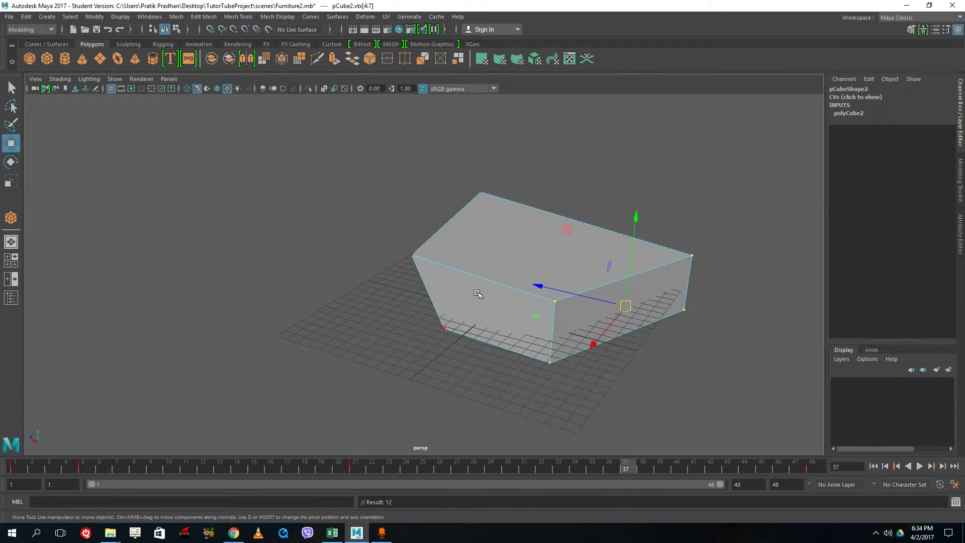
click(443, 328)
drag(585, 339, 421, 271)
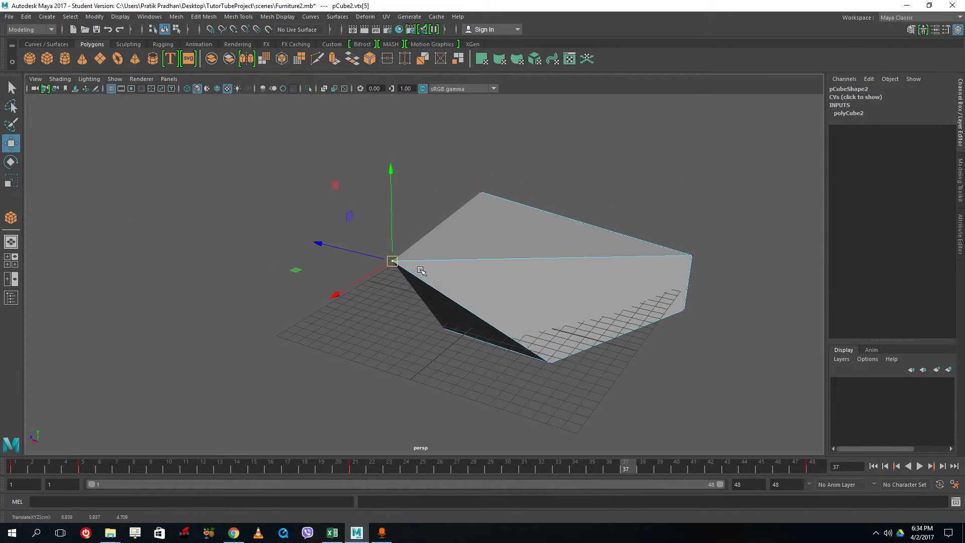
Play the vertex animation to check the deformation and stop playback.
key(alt+v)
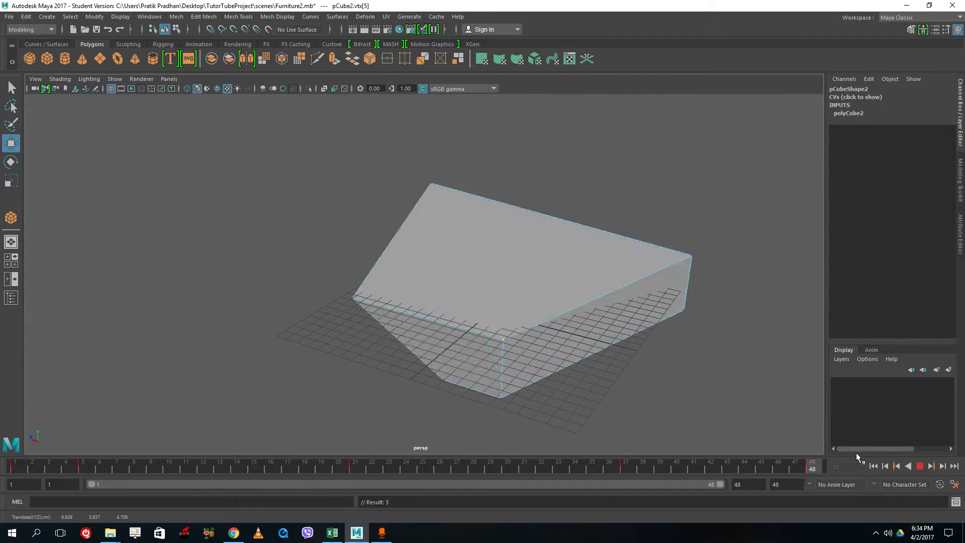
key(Escape)
click(920, 467)
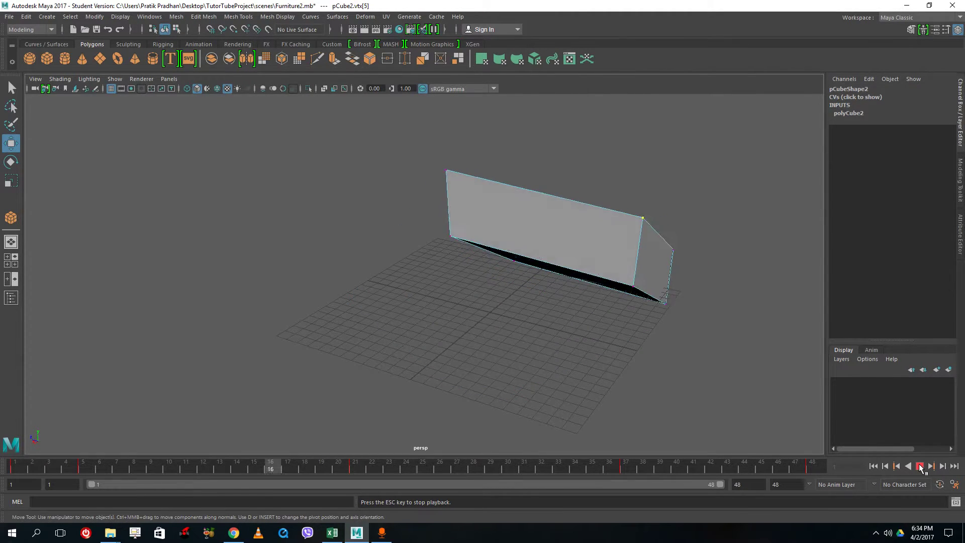
click(920, 467)
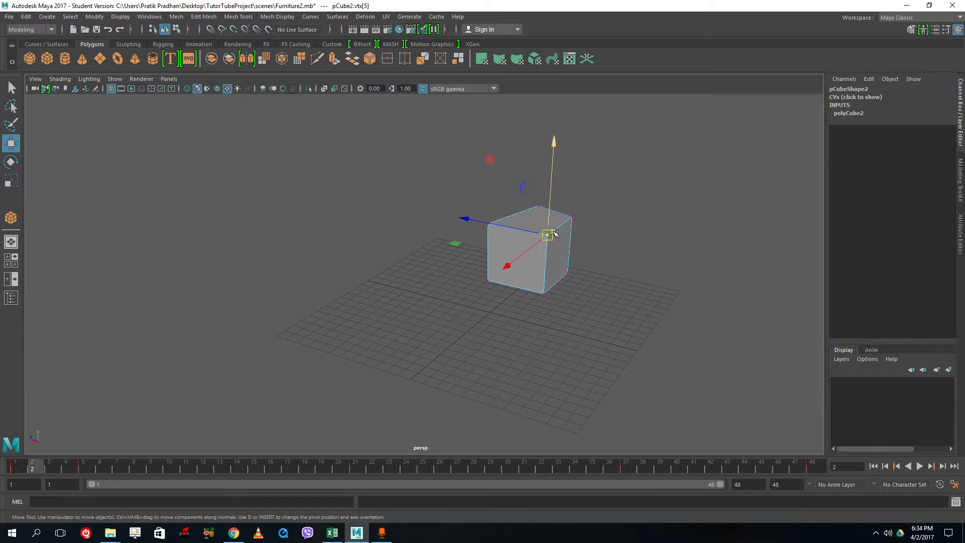
Return the cube to object mode, turn on its smooth mesh preview and deselect it.
right_drag(553, 233, 619, 216)
click(623, 211)
click(512, 213)
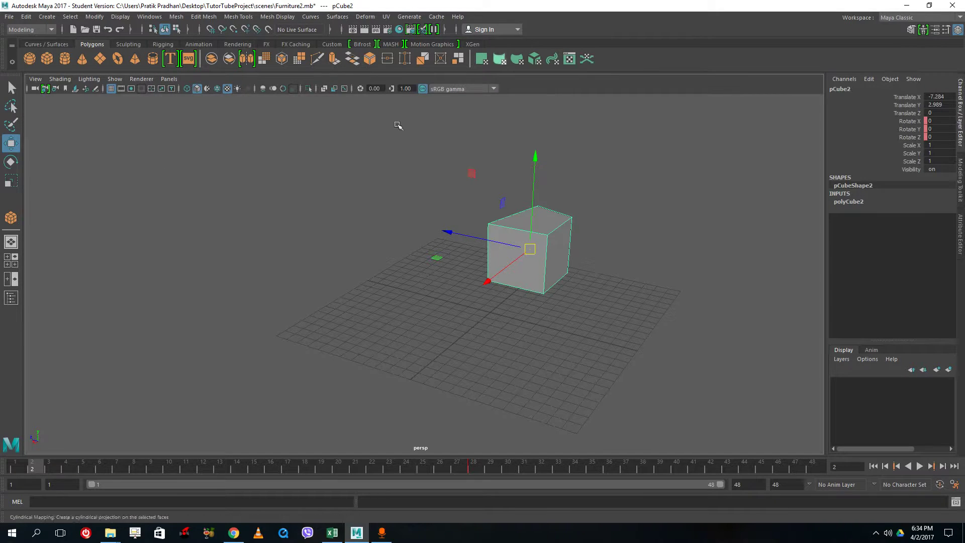
key(3)
click(409, 273)
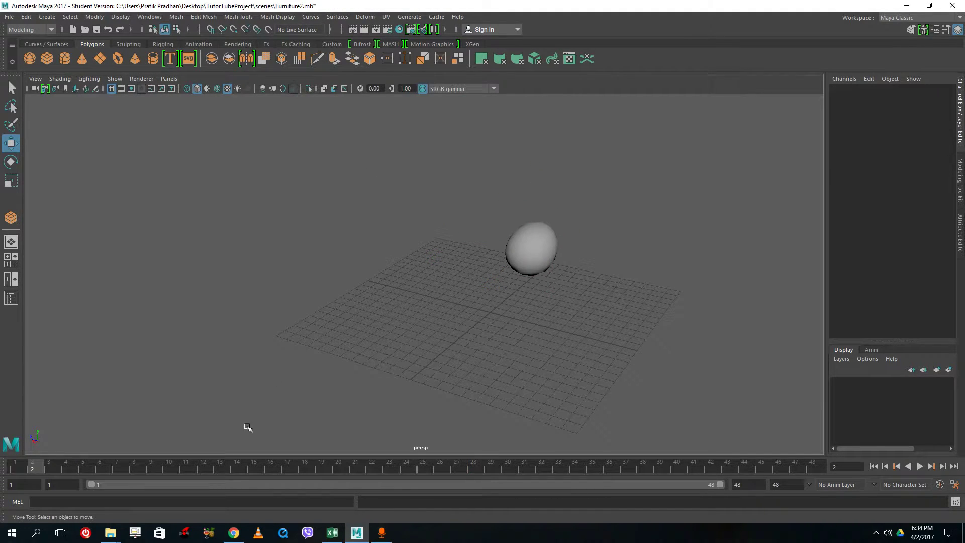
Play the smoothed shape's animation from frame 1 and stop it.
key(alt+shift+v)
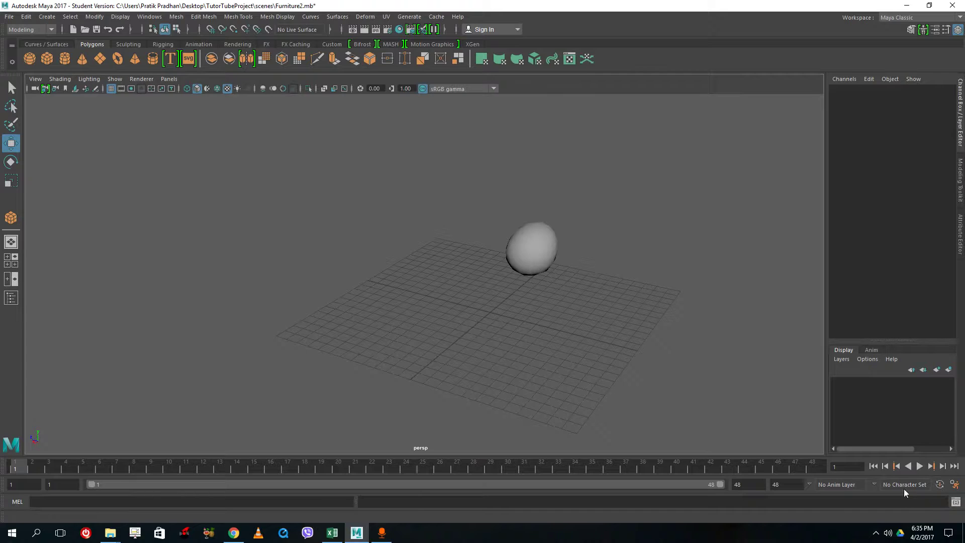
click(919, 466)
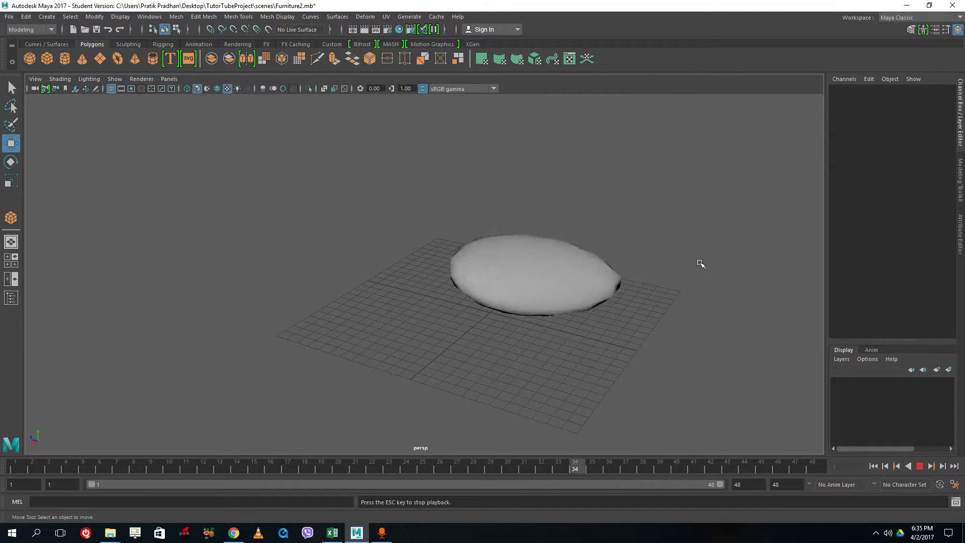
click(919, 470)
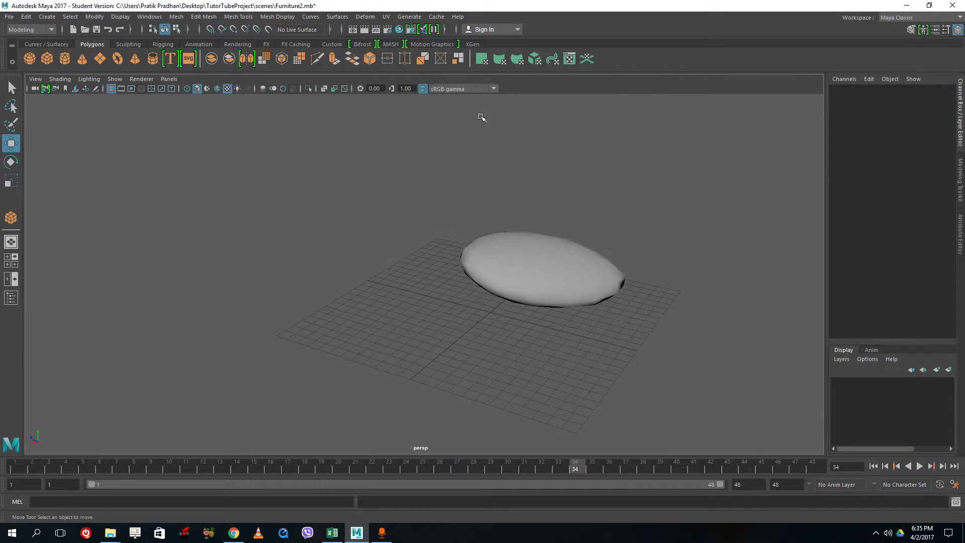
Select the smoothed shape and delete it from the scene.
drag(424, 130, 698, 433)
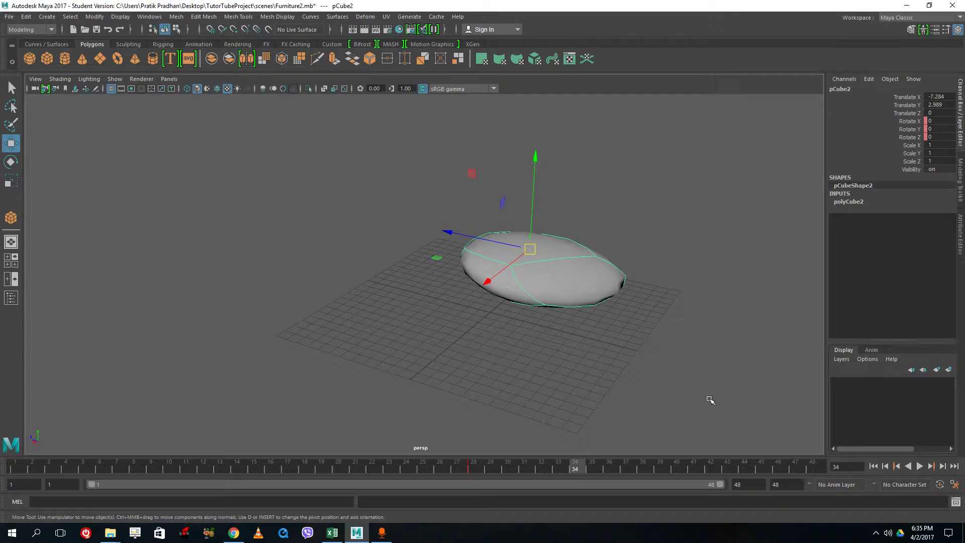
key(Delete)
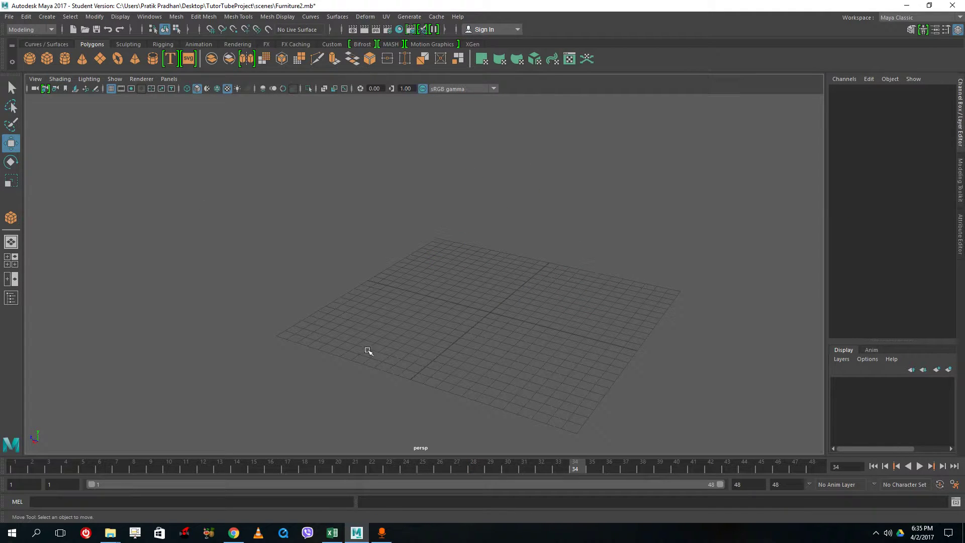
mouse_move(347, 311)
alt+mouse_down()
mouse_move(383, 319)
mouse_move(345, 315)
mouse_move(352, 328)
alt+mouse_up()
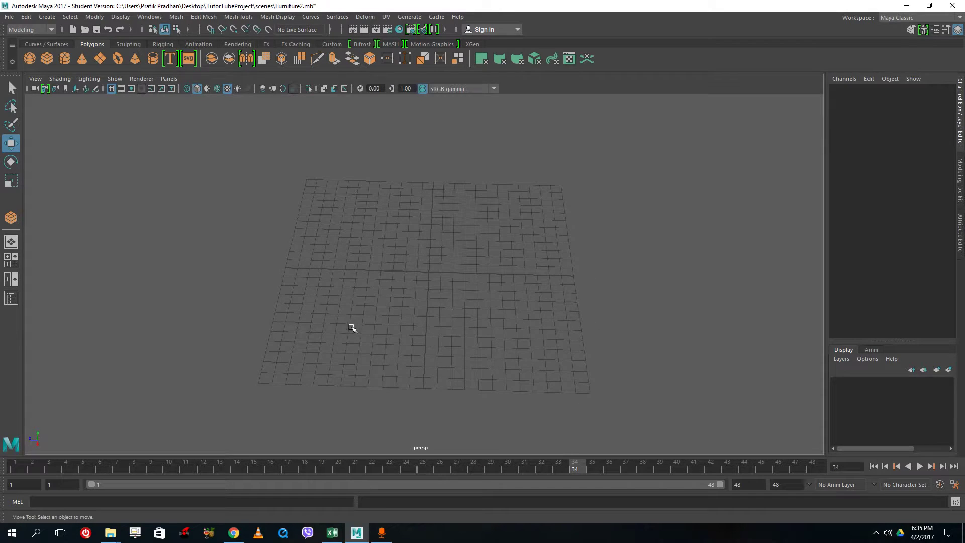
Create a tall thin polygon box about 13.1 wide, 12.2 high and 1.6 deep near one end of the grid.
click(47, 58)
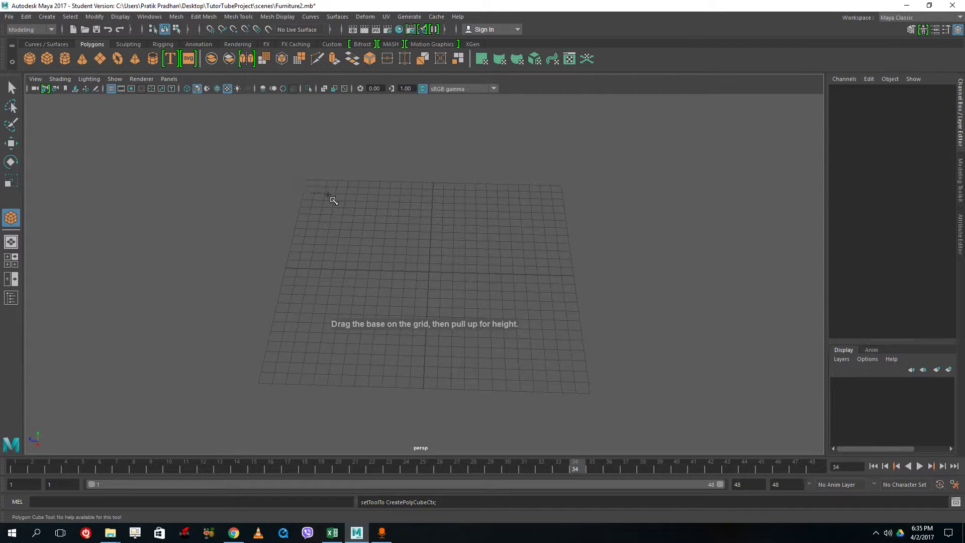
alt+drag(421, 251, 360, 263)
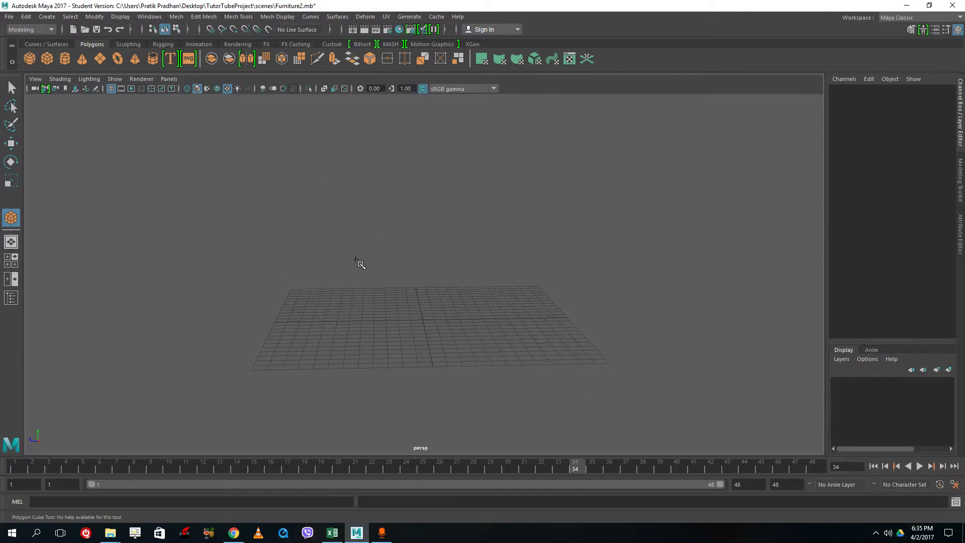
drag(334, 295, 339, 243)
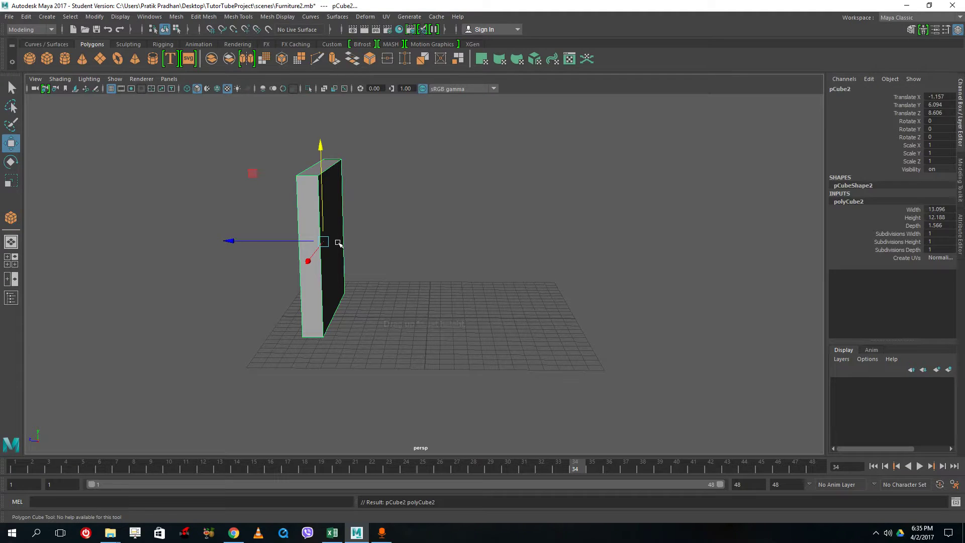
Duplicate the box, offset the copy along Z and repeat the duplication to make a row of seven boxes.
key(ctrl+d)
drag(265, 244, 307, 243)
key(shift+d)
key(shift+d)
key(shift+d)
key(shift+d)
key(shift+d)
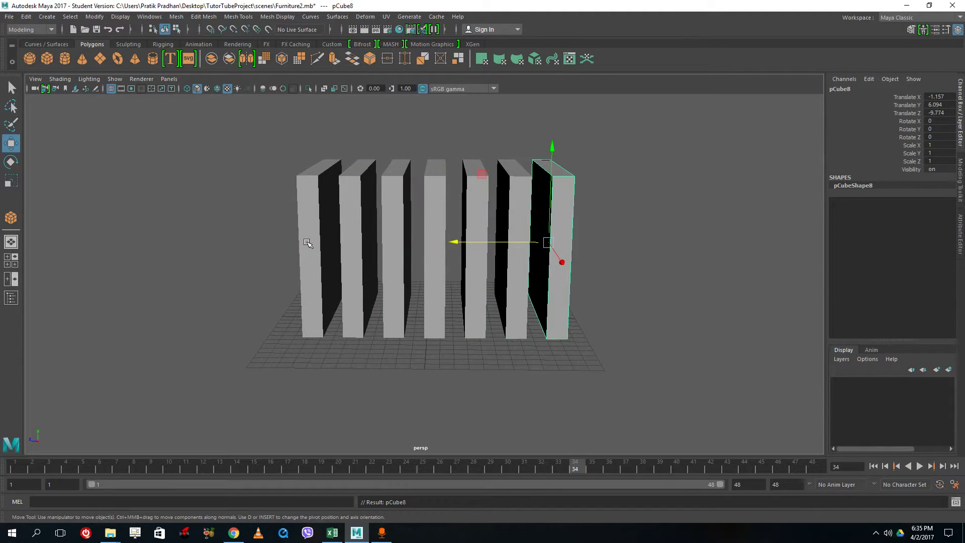
Create a polygon sphere with a radius of about 2.15 on the grid beside the first box in the row.
click(29, 59)
drag(271, 331, 266, 329)
Key the sphere at its start position on frame 1, move it past the last box to Translate Z -14.578 at frame 48 and key it.
drag(167, 469, 14, 469)
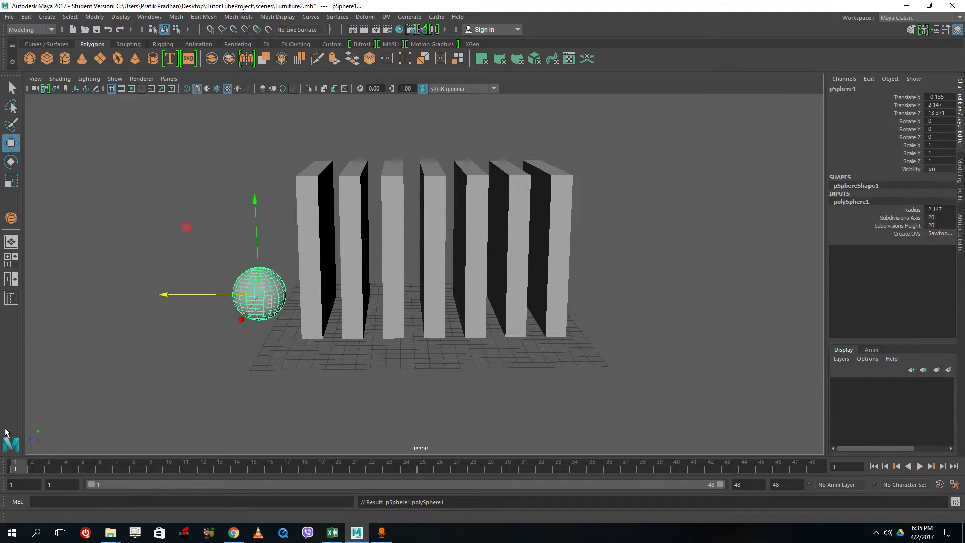
key(s)
drag(31, 472, 812, 469)
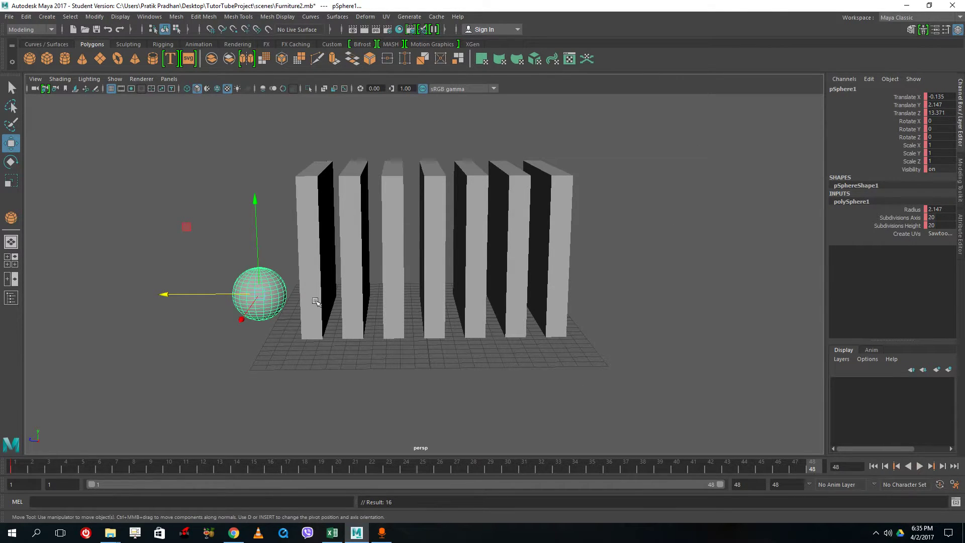
drag(210, 292, 553, 293)
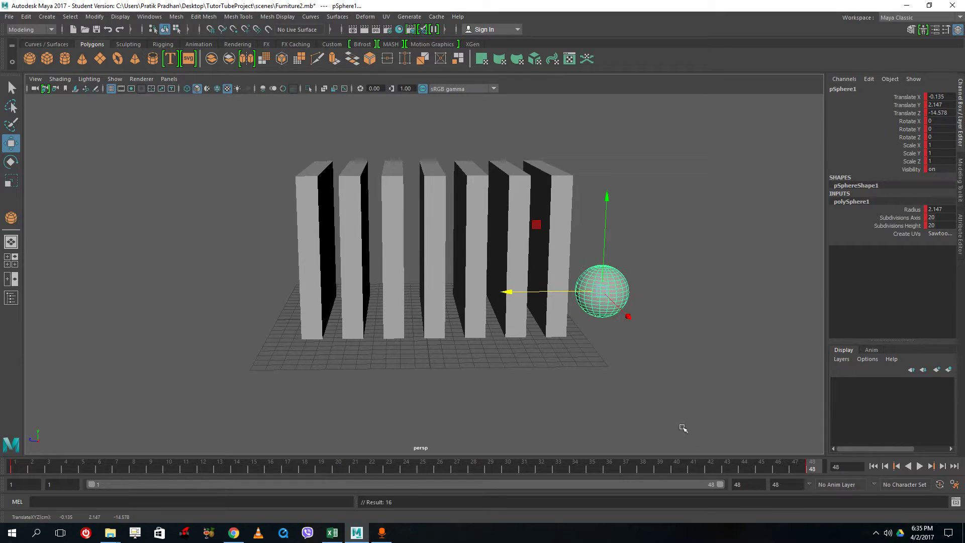
Play back the animation from frame 1 to check the sphere's travel through the row of boxes.
click(896, 466)
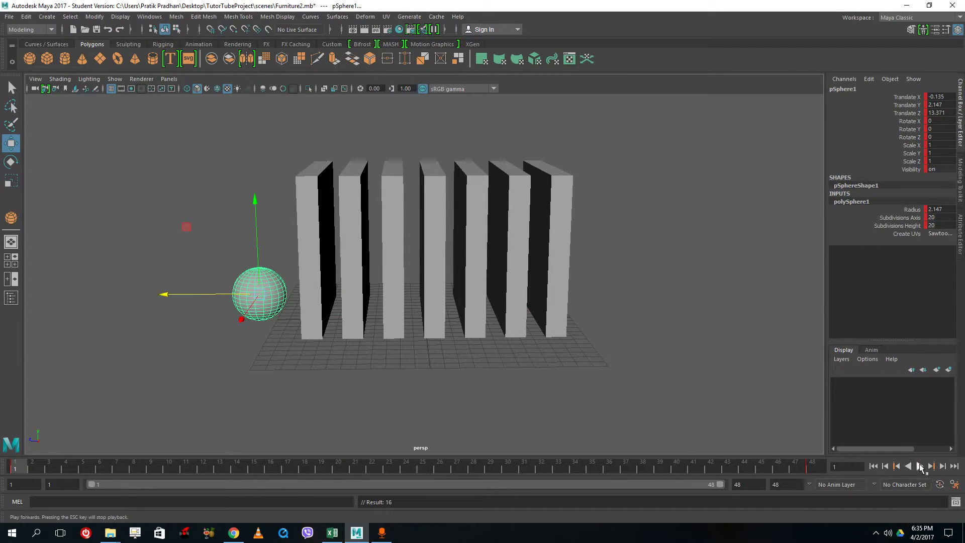
click(920, 466)
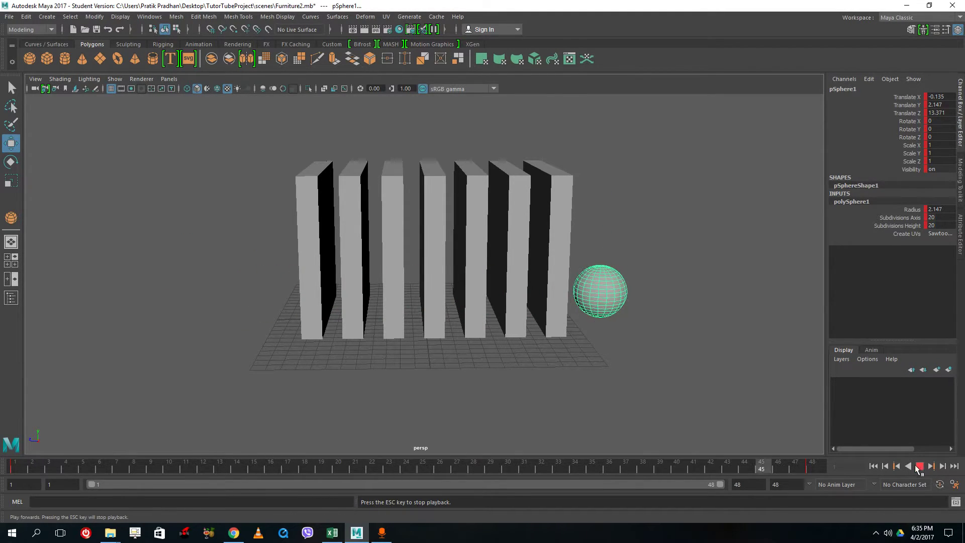
click(919, 466)
key(alt+shift+v)
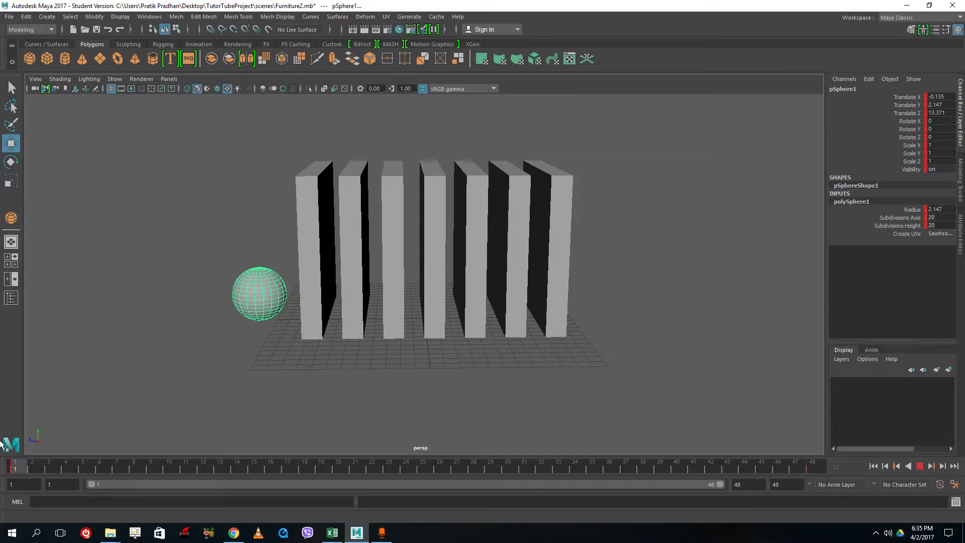
Find the frame where the sphere reaches the first box and key that box at its resting position on frame 4.
drag(32, 465, 133, 467)
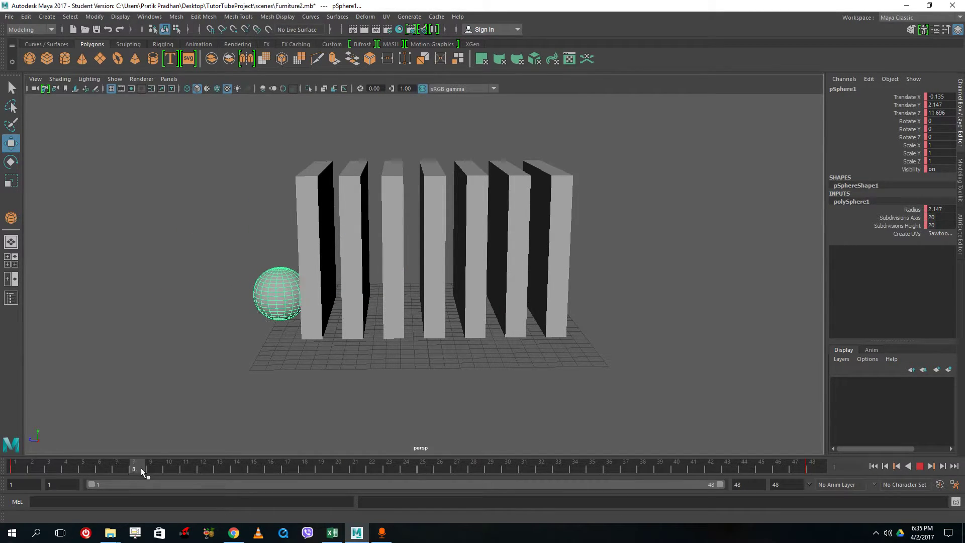
alt+drag(265, 393, 279, 390)
click(319, 318)
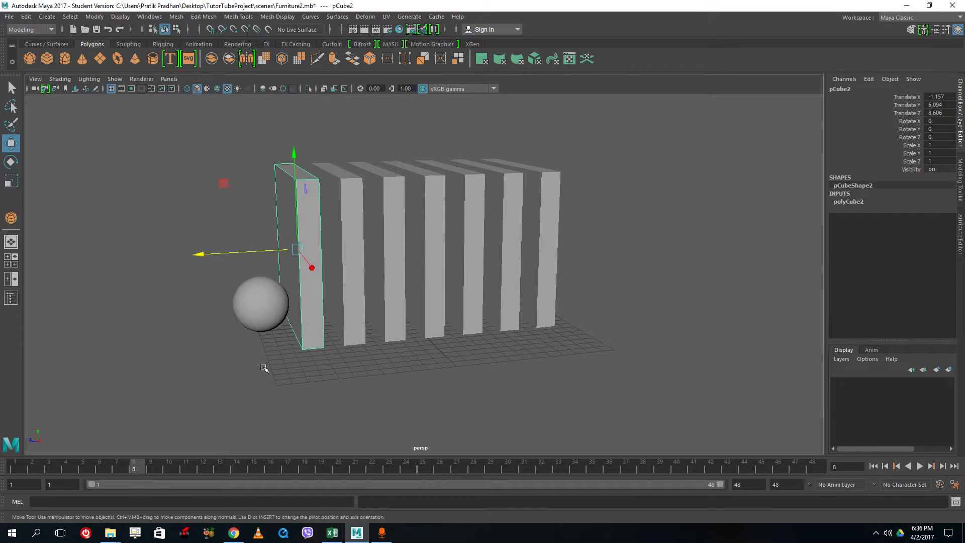
mouse_move(137, 468)
mouse_down()
mouse_move(59, 460)
mouse_move(173, 470)
mouse_move(141, 469)
mouse_up()
drag(136, 463, 67, 468)
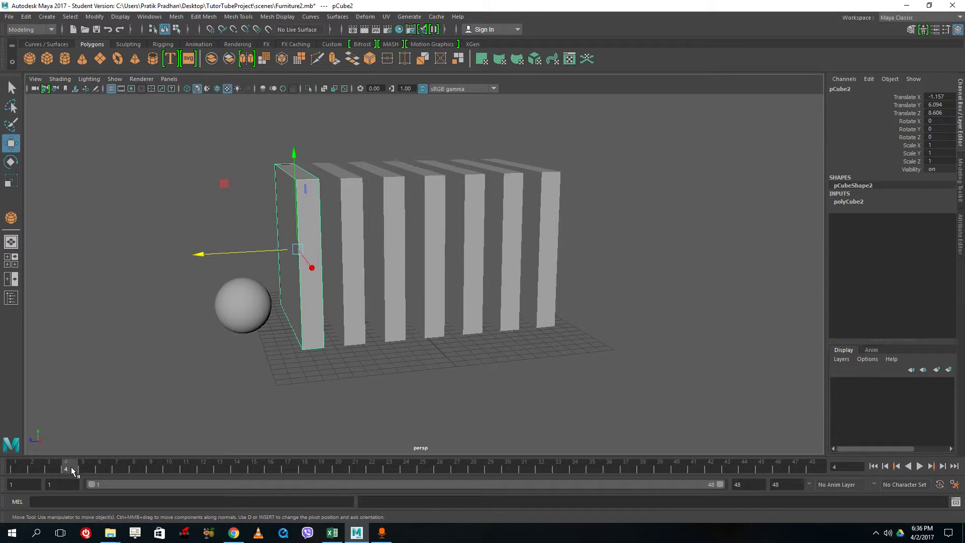
key(s)
key(alt+v)
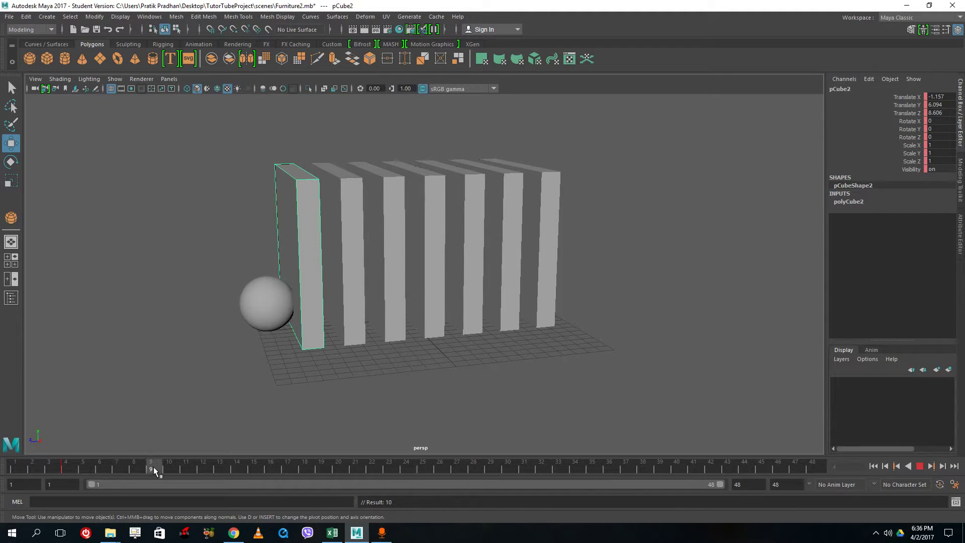
Raise the first box to a Translate Y of about 10.47 at frame 8 and key it.
click(135, 466)
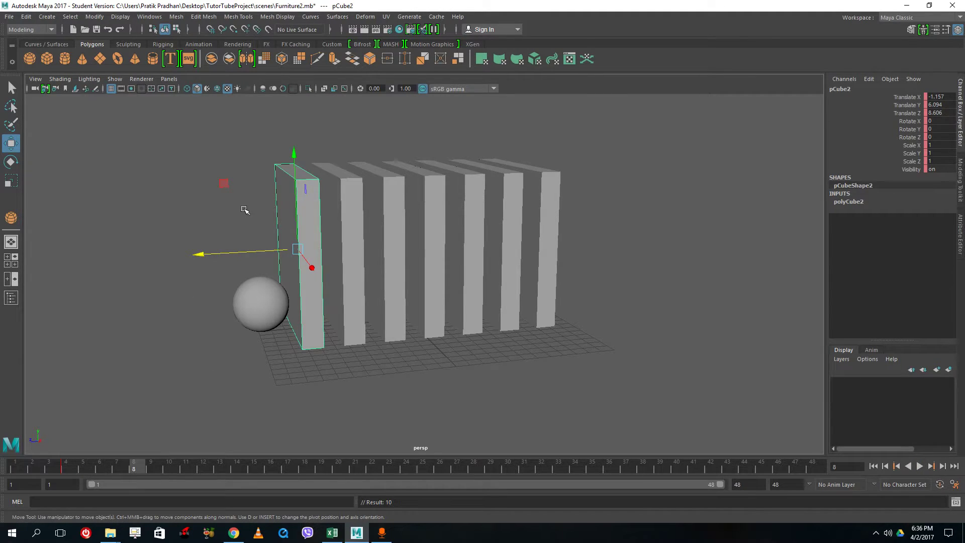
drag(292, 178, 299, 121)
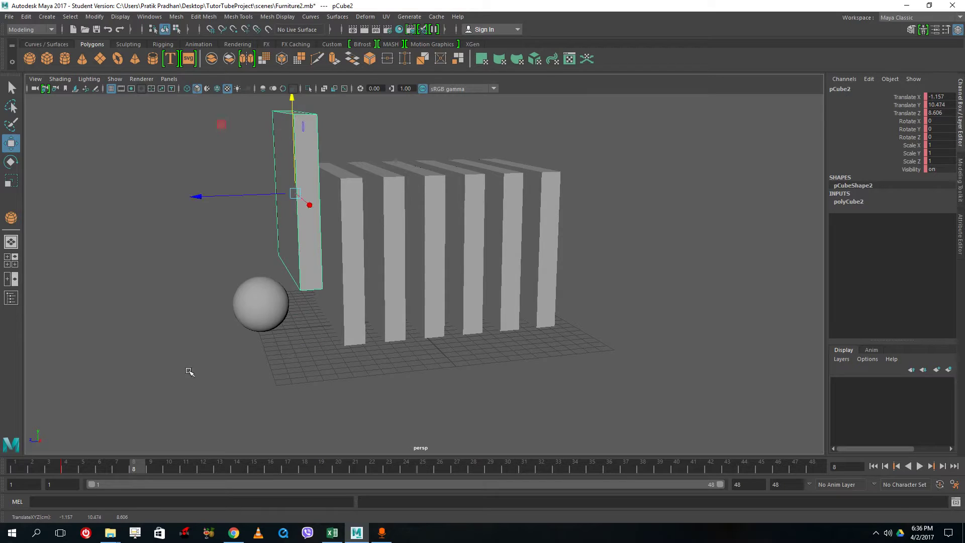
key(alt+v)
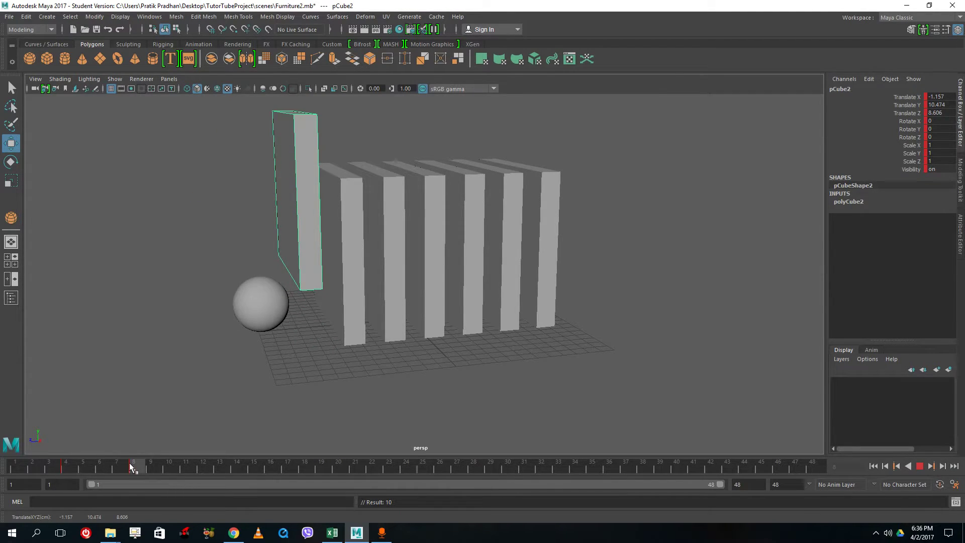
Scrub to where the sphere nears the second box, and key that box at its resting position on frame 8.
click(217, 465)
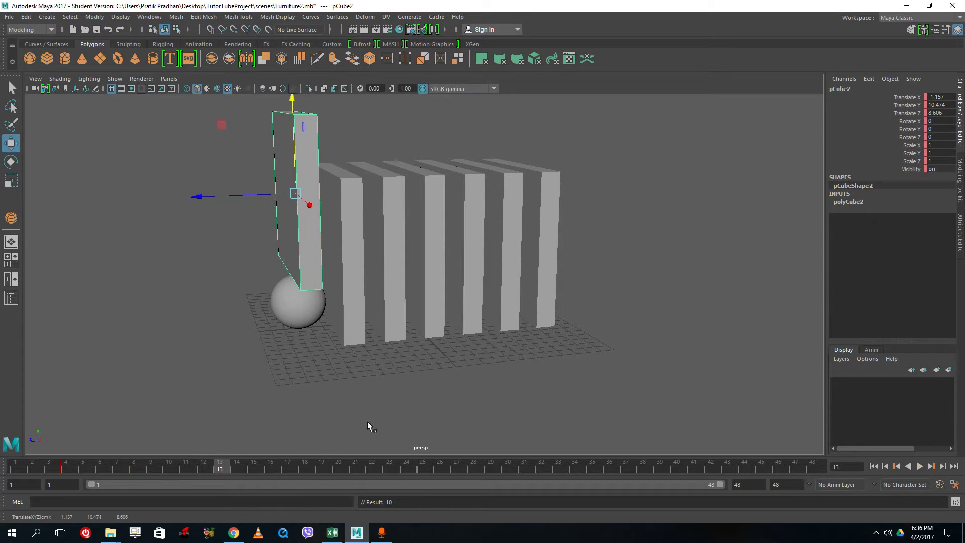
alt+drag(367, 421, 437, 371)
key(alt+v)
click(236, 465)
key(alt+v)
click(237, 465)
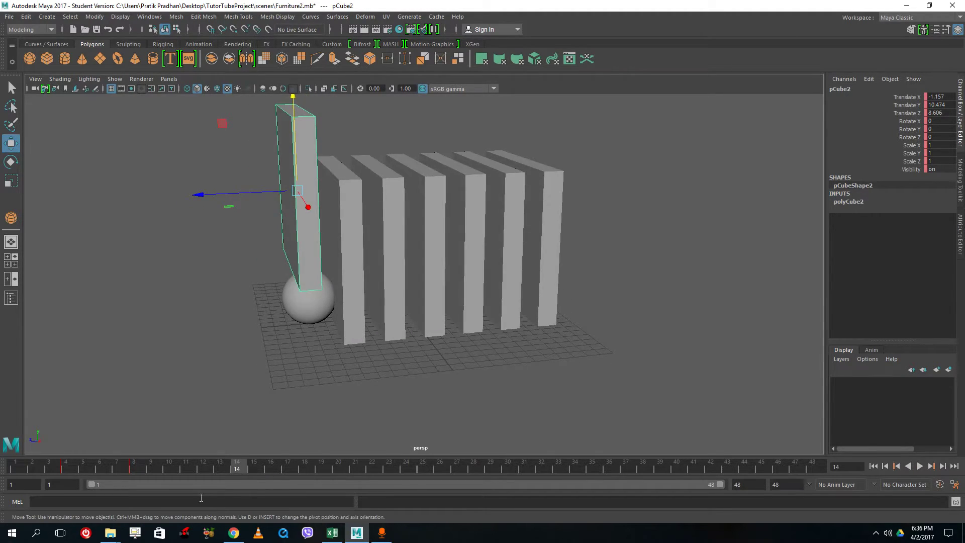
click(220, 465)
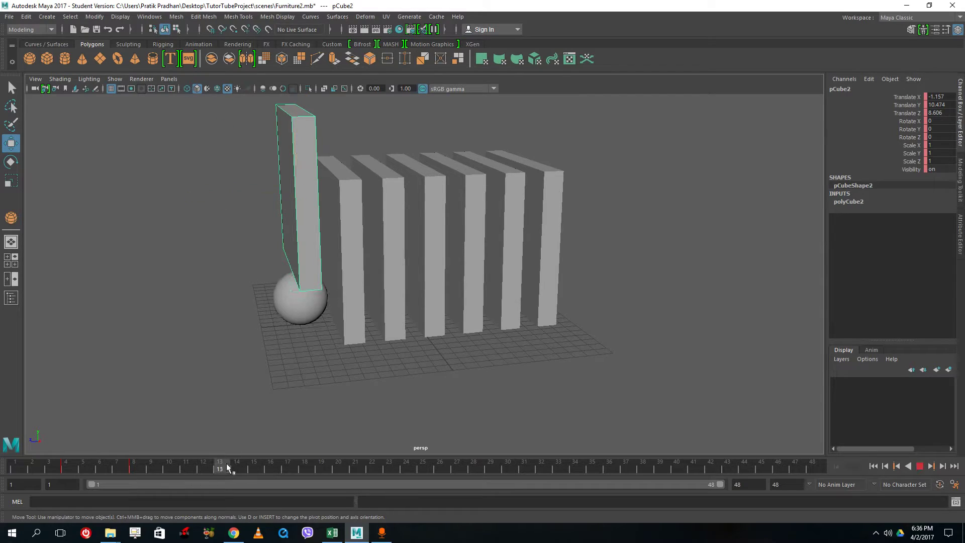
click(353, 321)
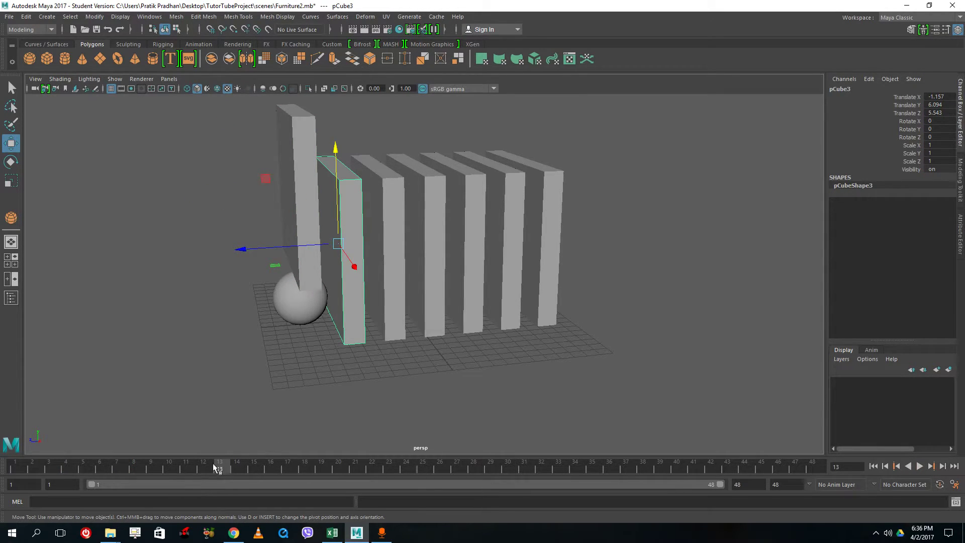
drag(216, 467, 134, 466)
key(s)
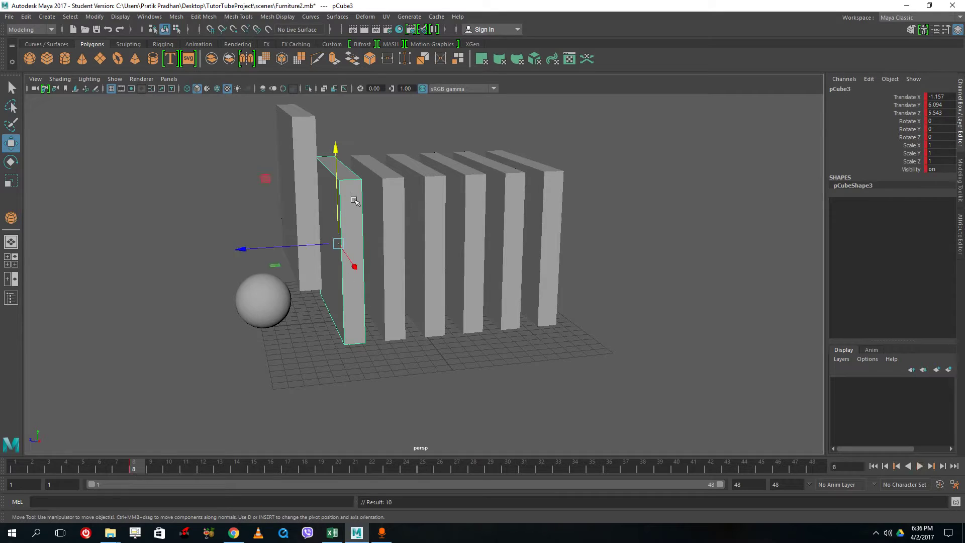
Undo the second box's lift made at frame 8, raise it to Translate Y about 10.46 at frame 13 and key it.
drag(340, 177, 333, 107)
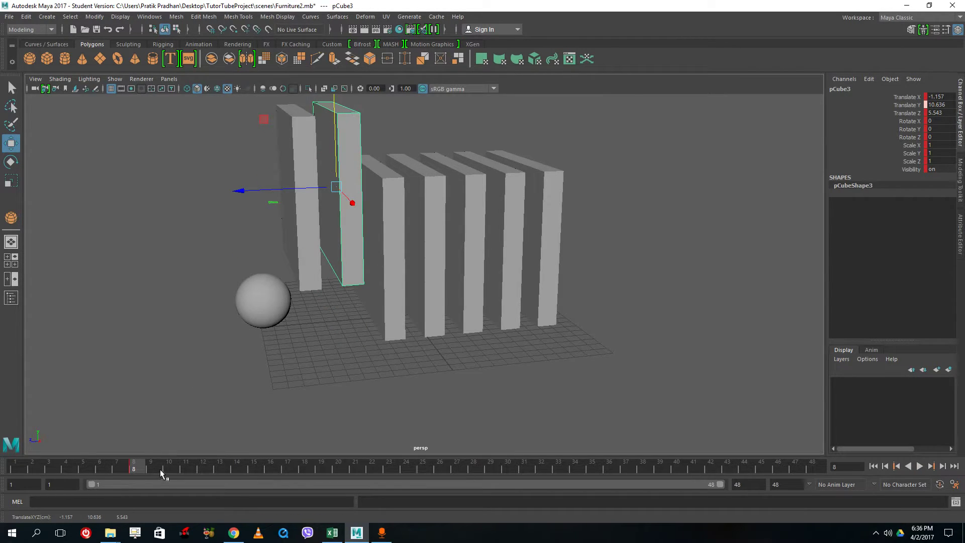
key(ctrl+z)
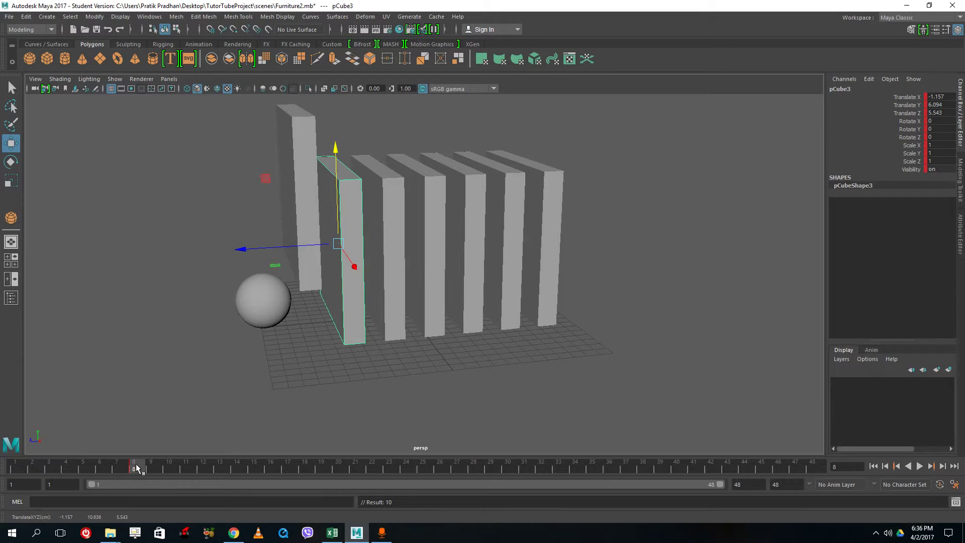
drag(137, 468, 220, 469)
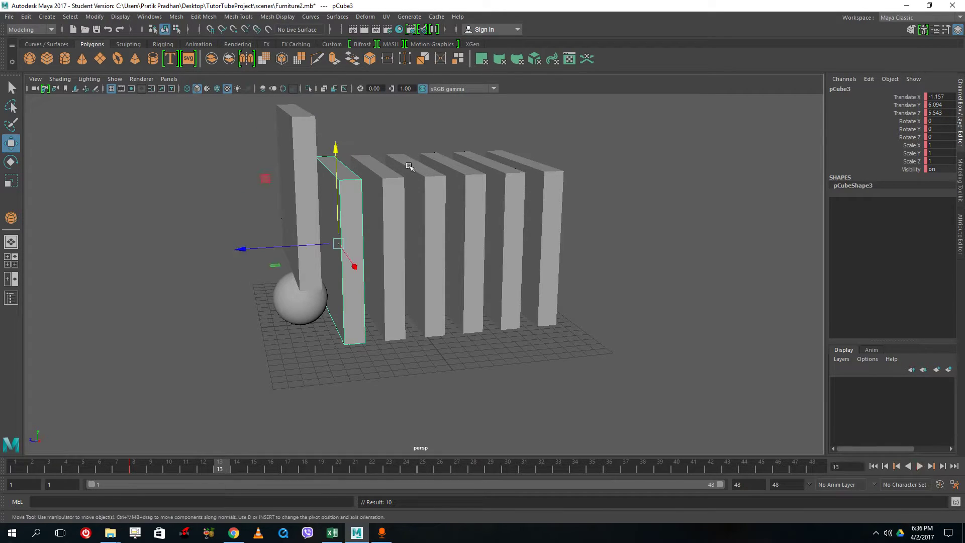
drag(336, 149, 338, 101)
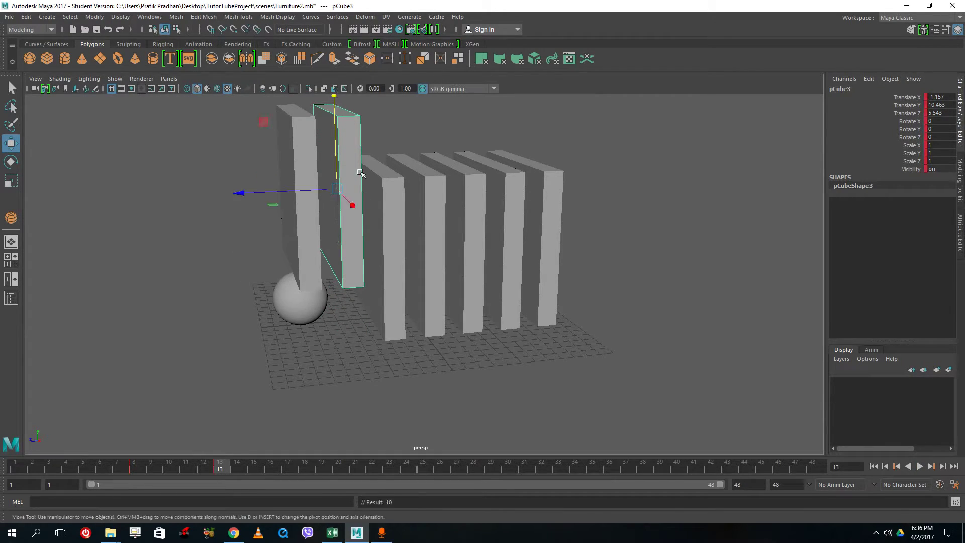
Key the third box at rest on frame 12, raise it to Translate Y about 10.37 at frame 17 and key it.
drag(228, 467, 294, 468)
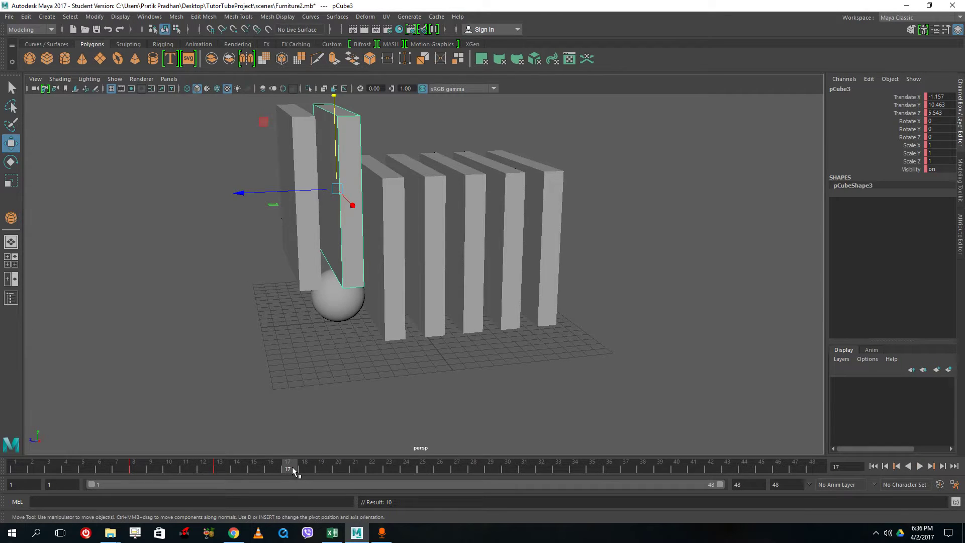
click(391, 302)
mouse_move(287, 469)
mouse_down()
mouse_move(204, 466)
mouse_move(297, 469)
mouse_up()
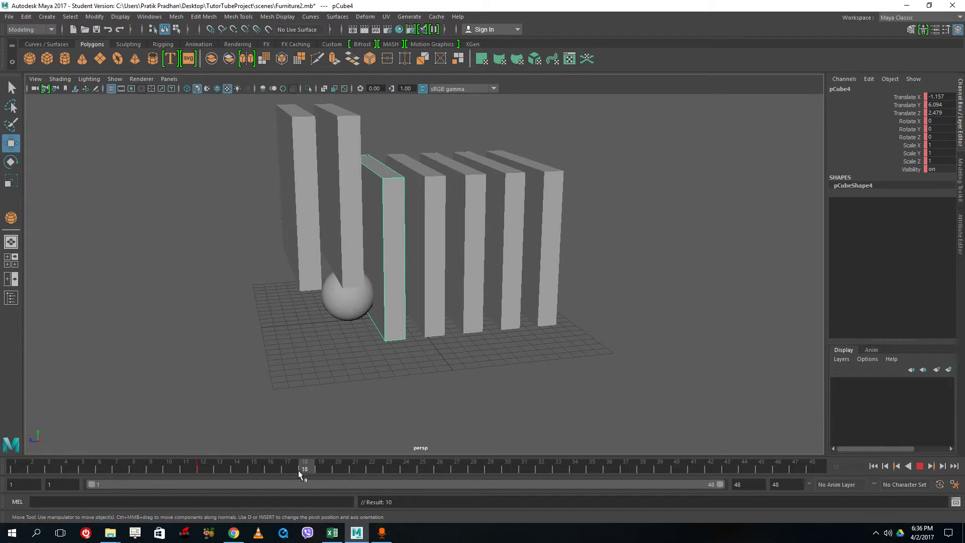
drag(375, 147, 374, 95)
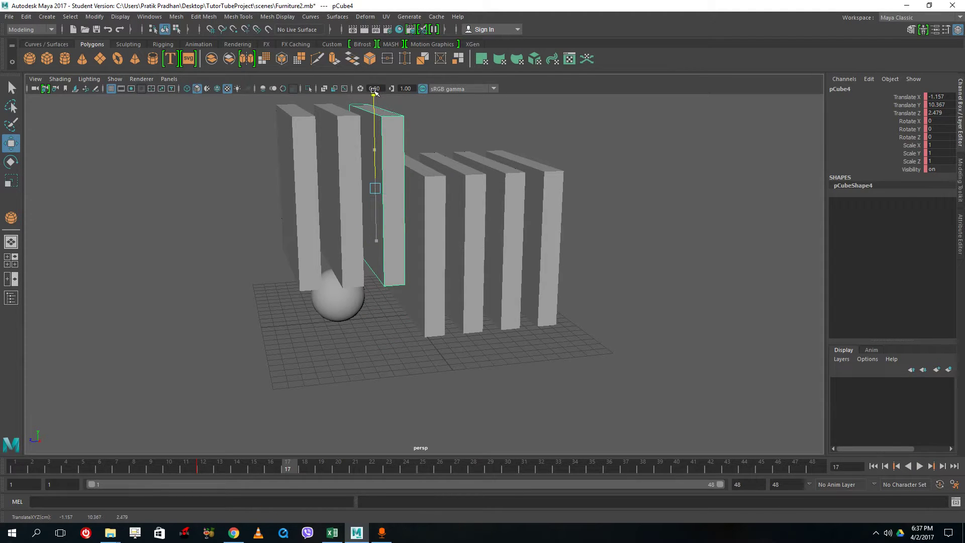
key(s)
Key the fourth box at rest on frame 16, raise it to Translate Y about 10.48 at frame 21 and key it.
click(444, 313)
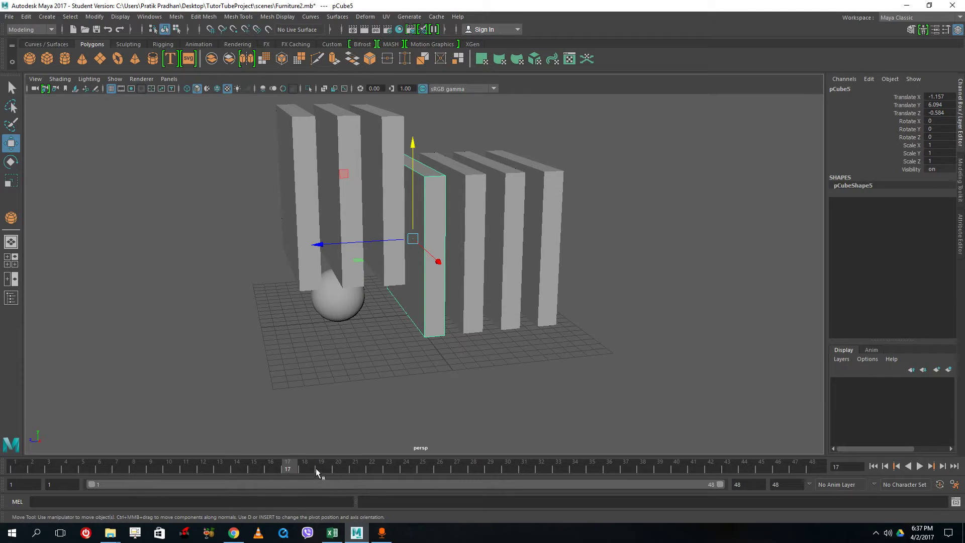
drag(316, 468, 280, 469)
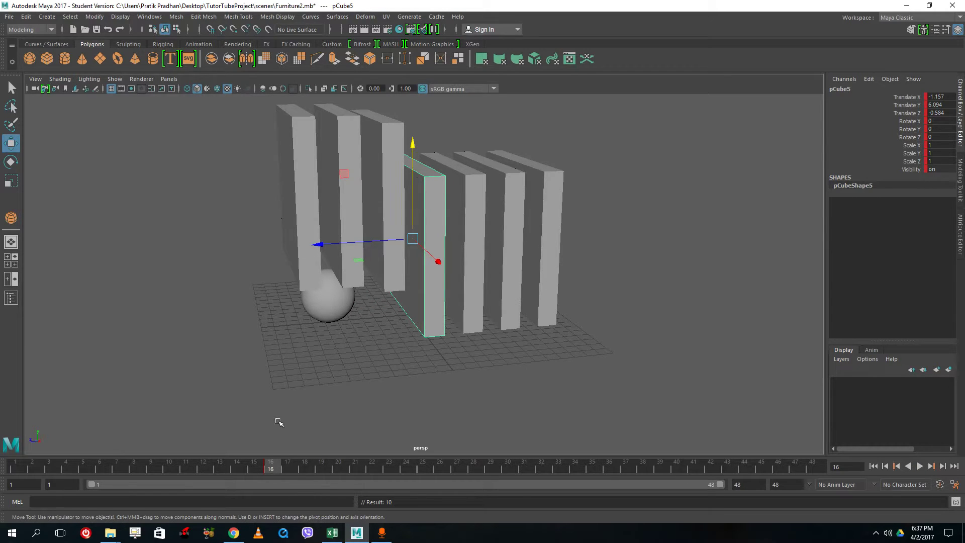
drag(290, 469, 362, 466)
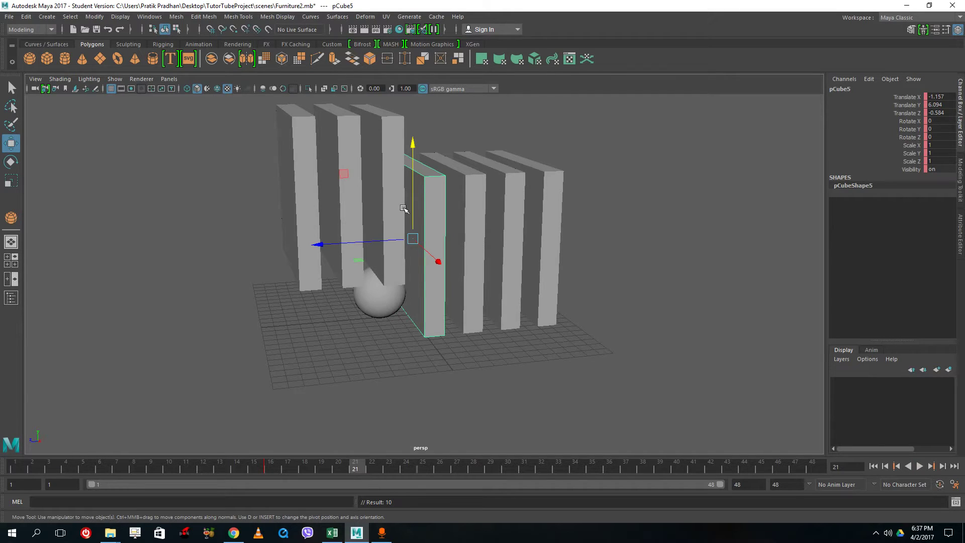
drag(413, 178, 411, 123)
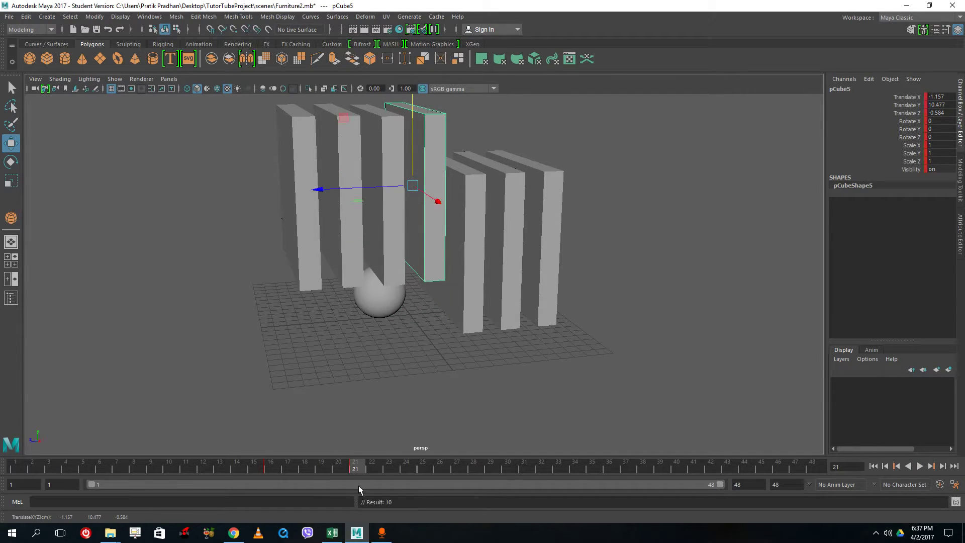
Undo the mistaken key on the fifth box, lower it to Translate Y about 6.23 at frame 19 and key it.
drag(373, 465, 322, 468)
key(Right)
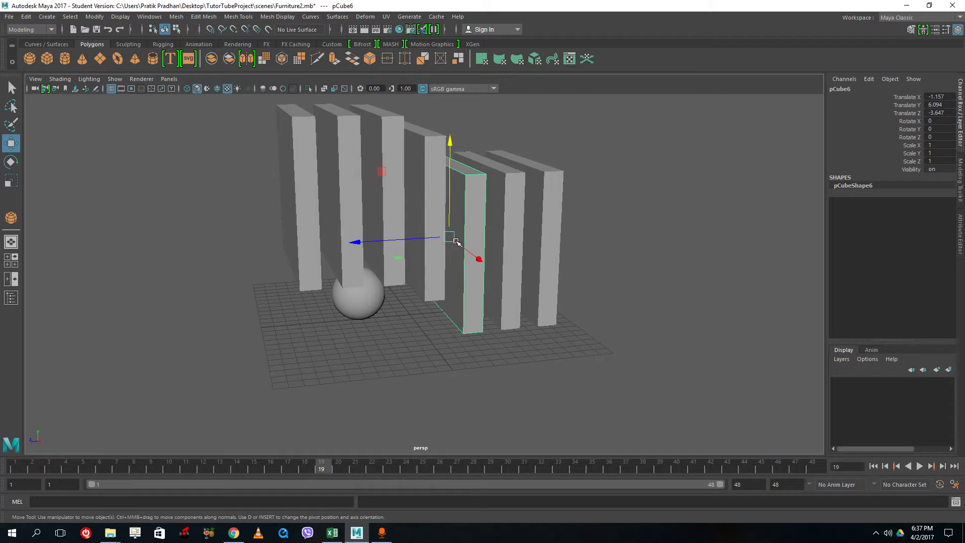
drag(449, 173, 446, 118)
drag(328, 462, 360, 471)
key(ctrl+z)
key(ctrl+z)
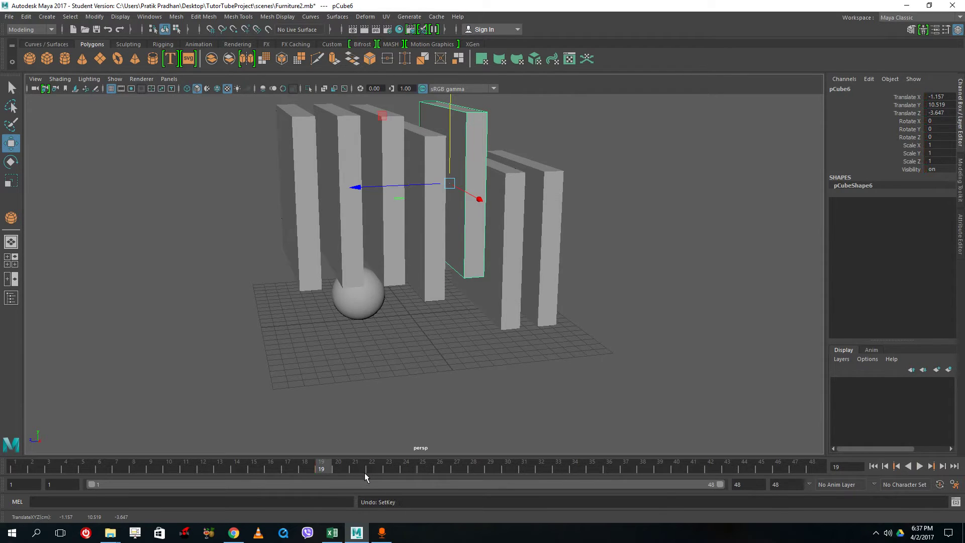
drag(450, 126, 451, 181)
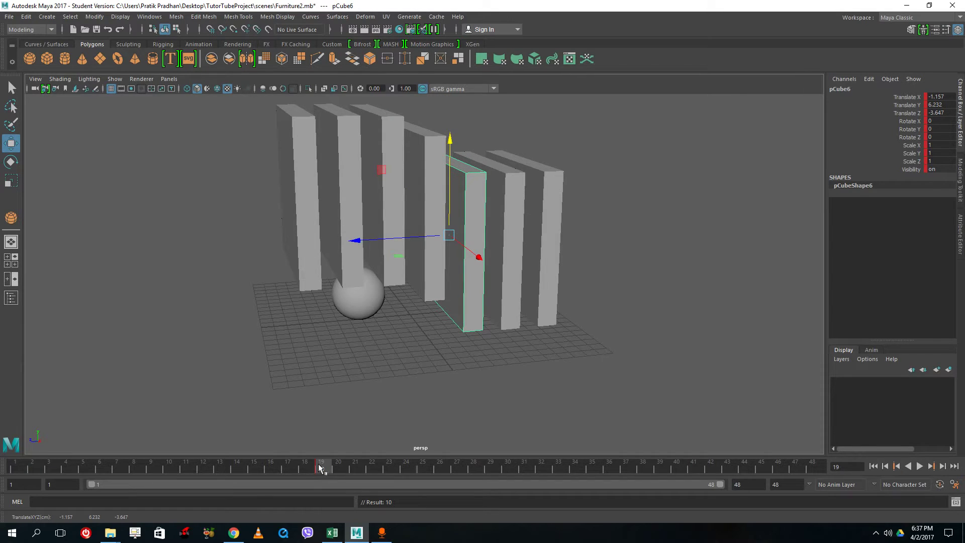
Raise the fifth box to a Translate Y of about 10.22 at frame 24 and key it.
drag(320, 468, 406, 467)
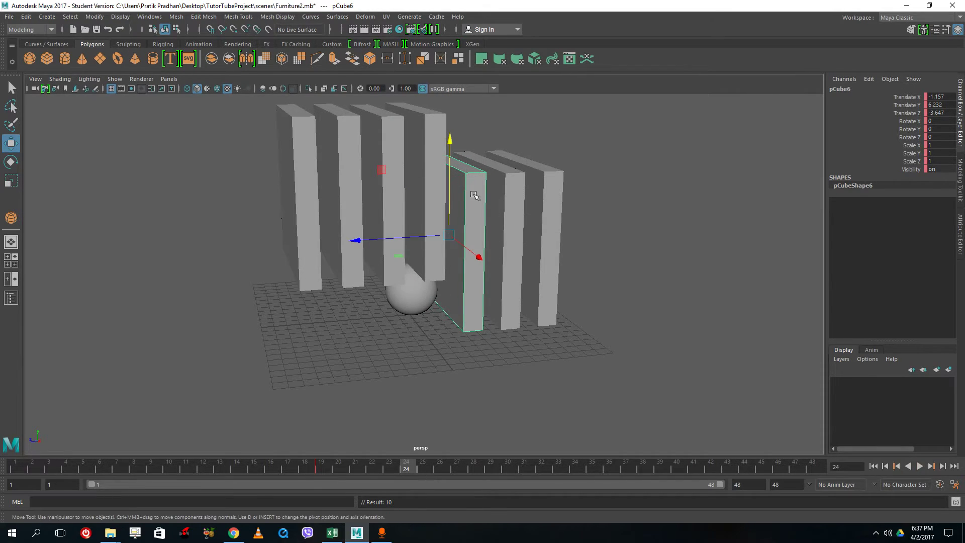
drag(450, 139, 454, 91)
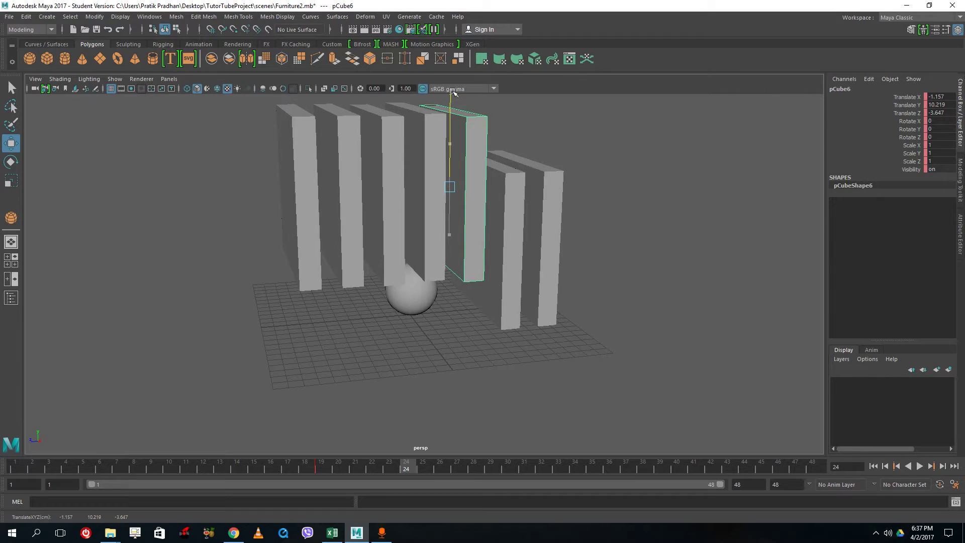
key(s)
Key the sixth box at rest on frame 23, raise it to Translate Y about 10.21 at frame 28 and key it.
drag(409, 468, 473, 467)
click(512, 316)
drag(485, 184, 485, 129)
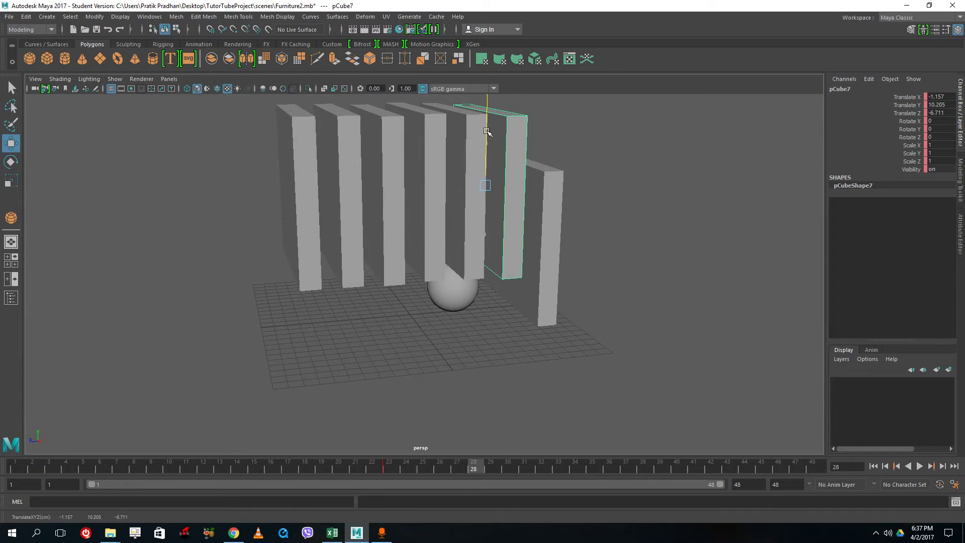
Key the seventh box at rest on frame 27, raise it to Translate Y about 10.33 at frame 32 and key it.
click(491, 466)
drag(491, 467, 541, 467)
click(546, 324)
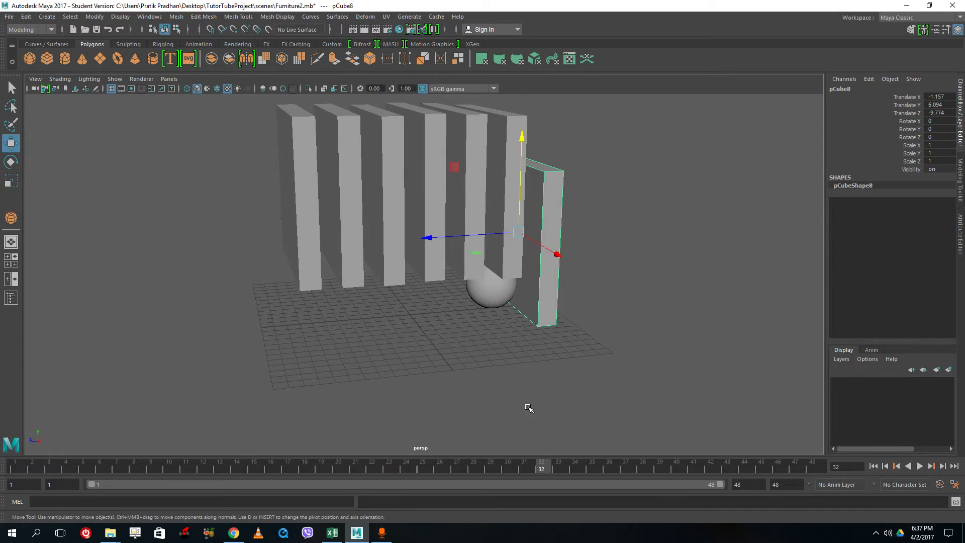
mouse_move(540, 466)
mouse_down()
mouse_move(457, 466)
mouse_move(558, 472)
mouse_move(541, 467)
mouse_up()
drag(521, 152, 520, 112)
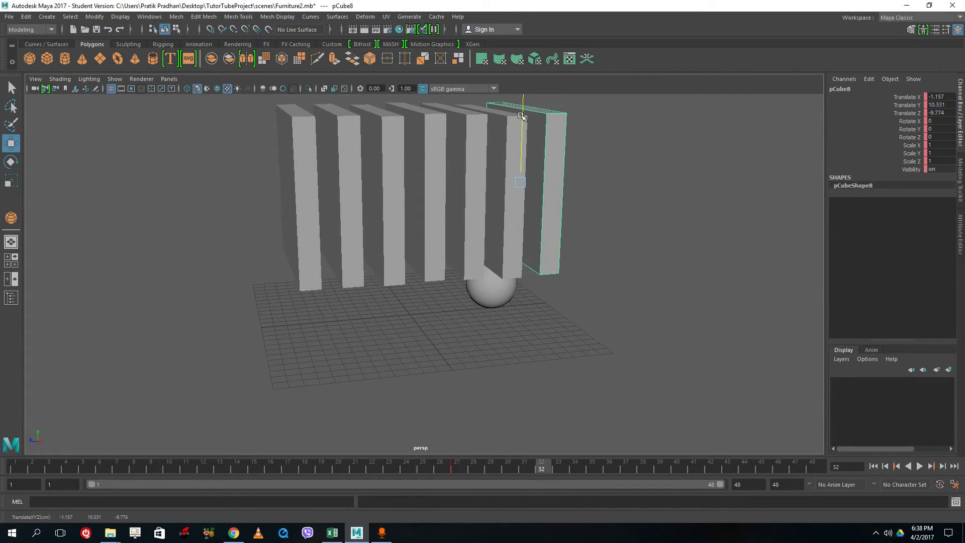
Check the last frame, return to frame 1 with nothing selected, and play the animation, viewing it from several angles before stopping playback.
drag(558, 470, 812, 467)
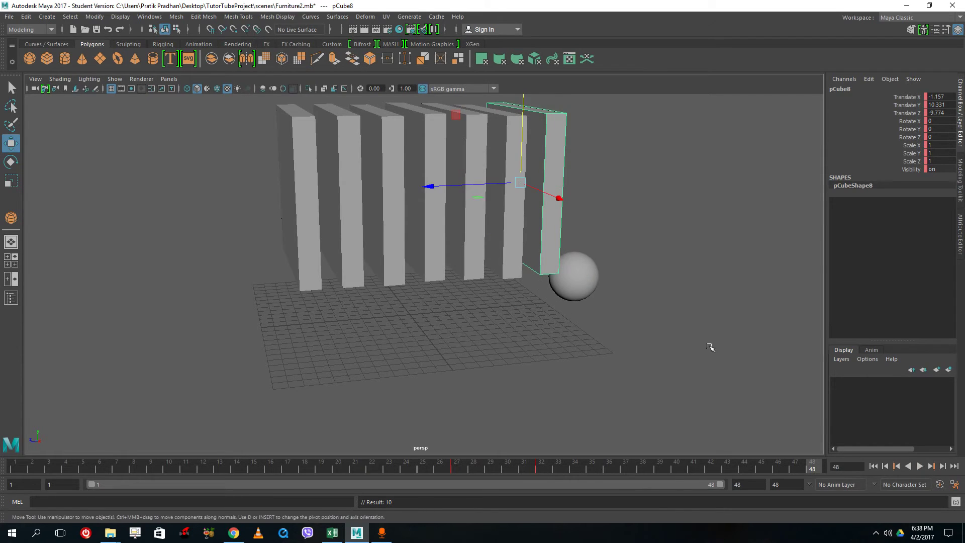
key(alt+shift+v)
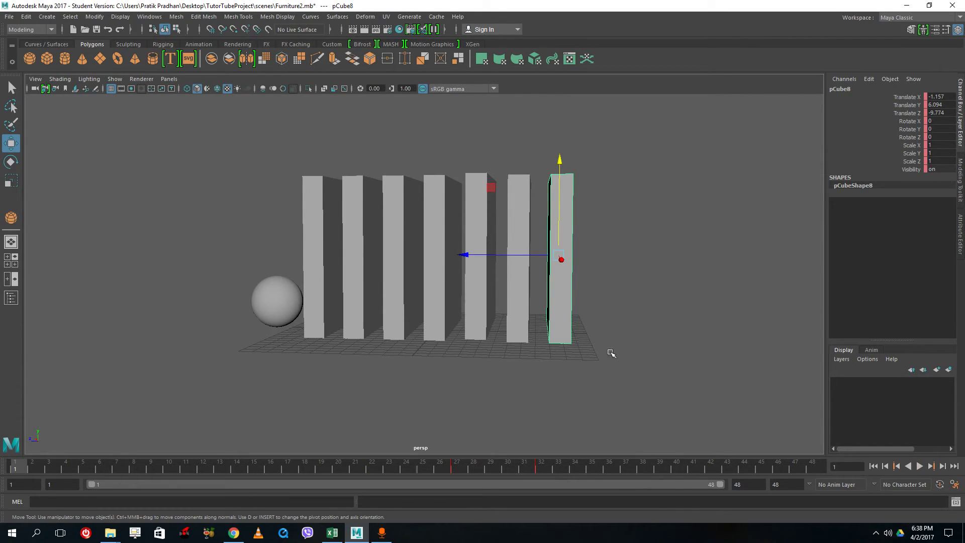
click(666, 331)
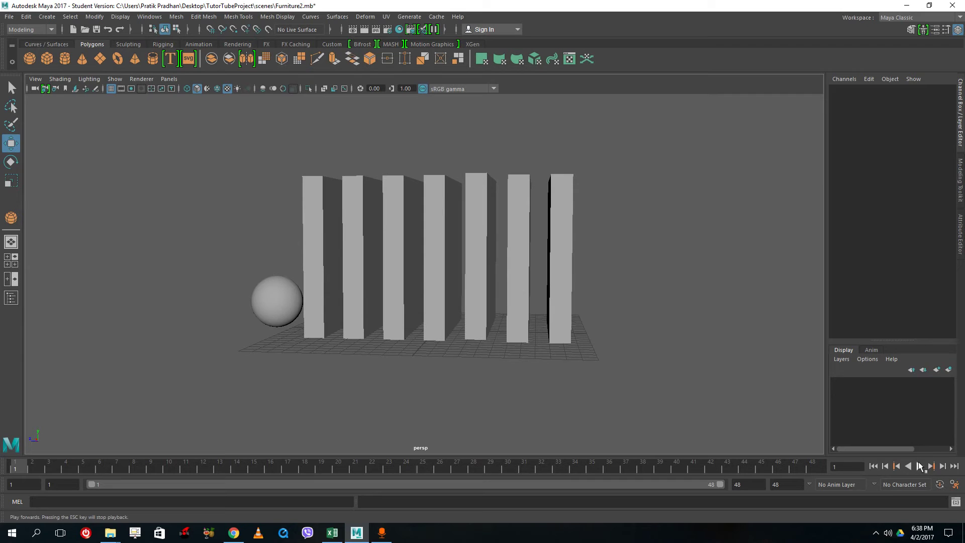
click(920, 466)
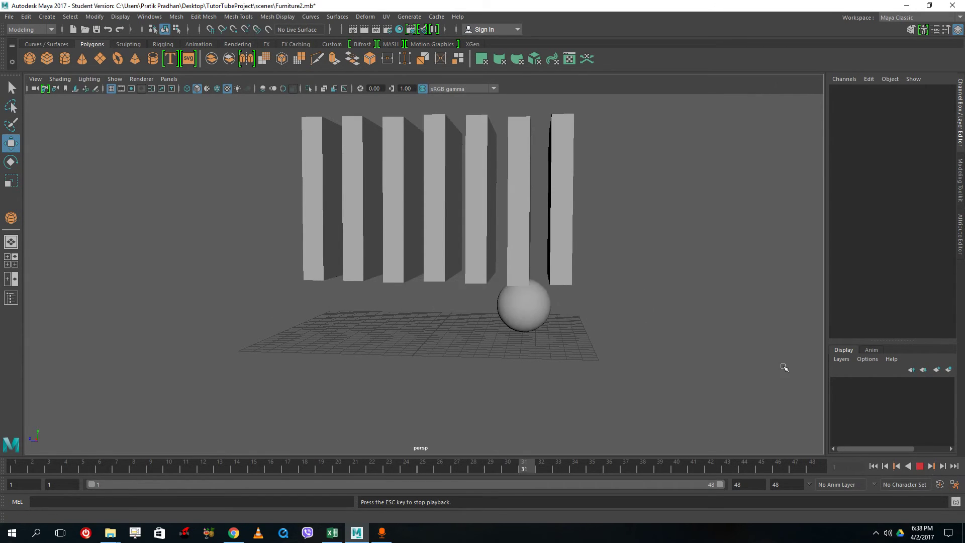
alt+drag(640, 353, 483, 387)
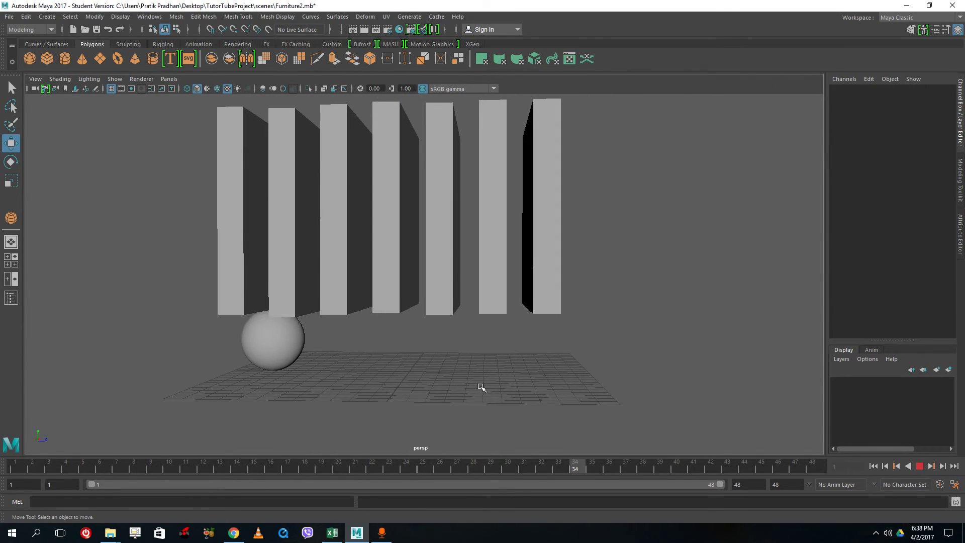
alt+drag(546, 358, 462, 299)
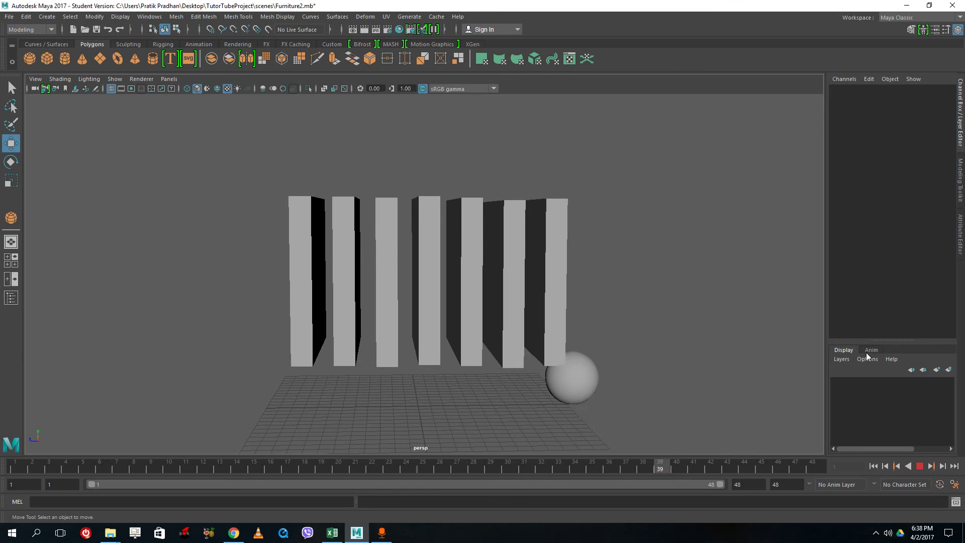
click(921, 466)
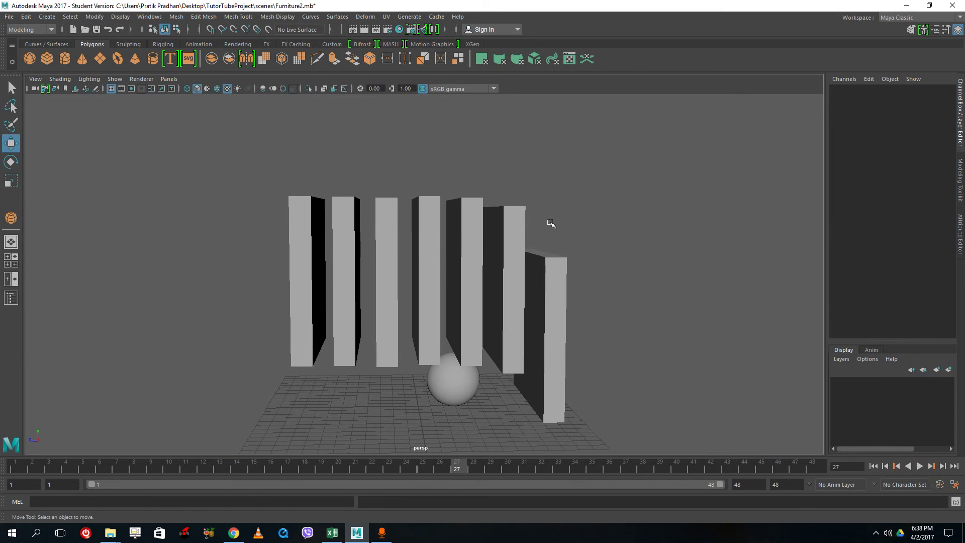